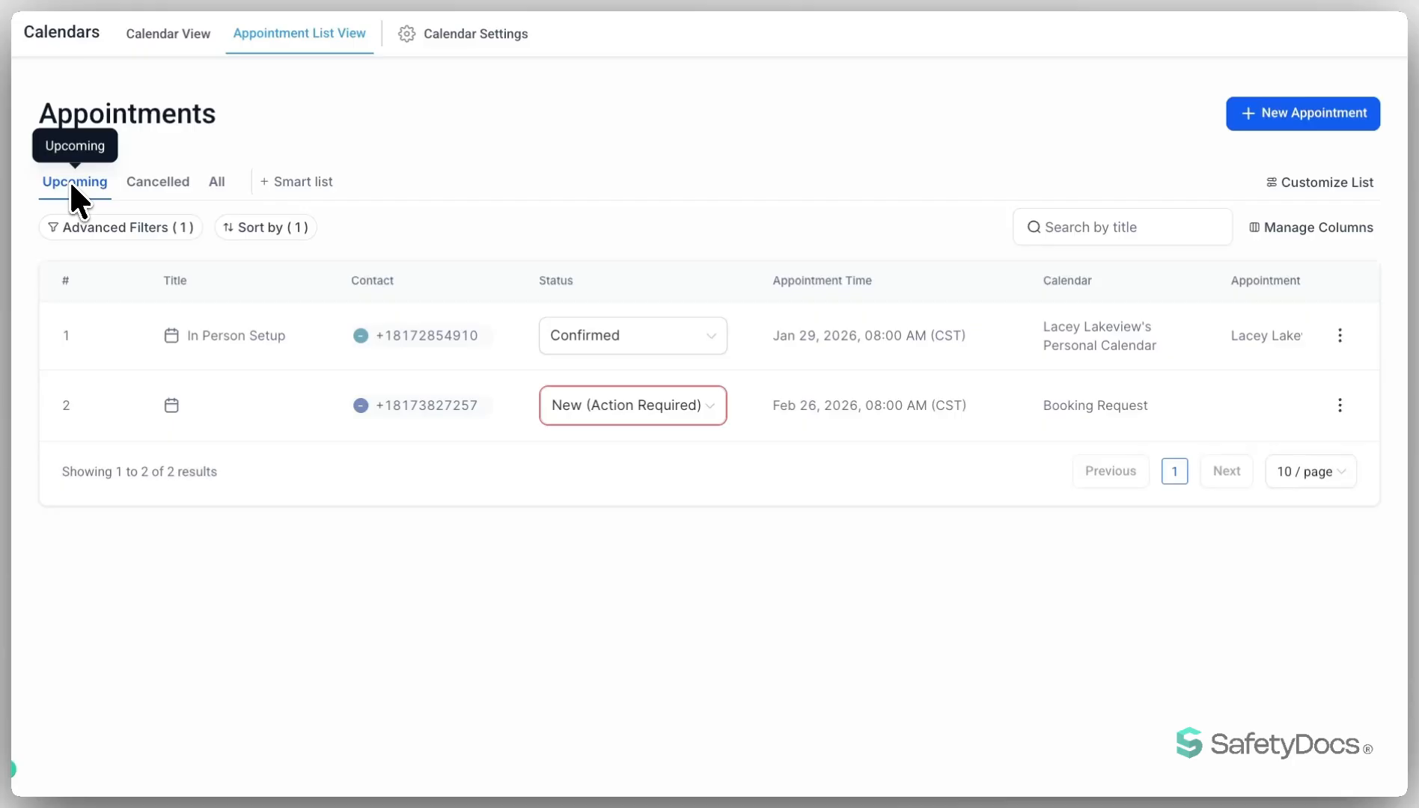
- Add a condition to the Upcoming list's advanced filters so that Calendar is any of Booking Request, and apply it
left_click(113, 226)
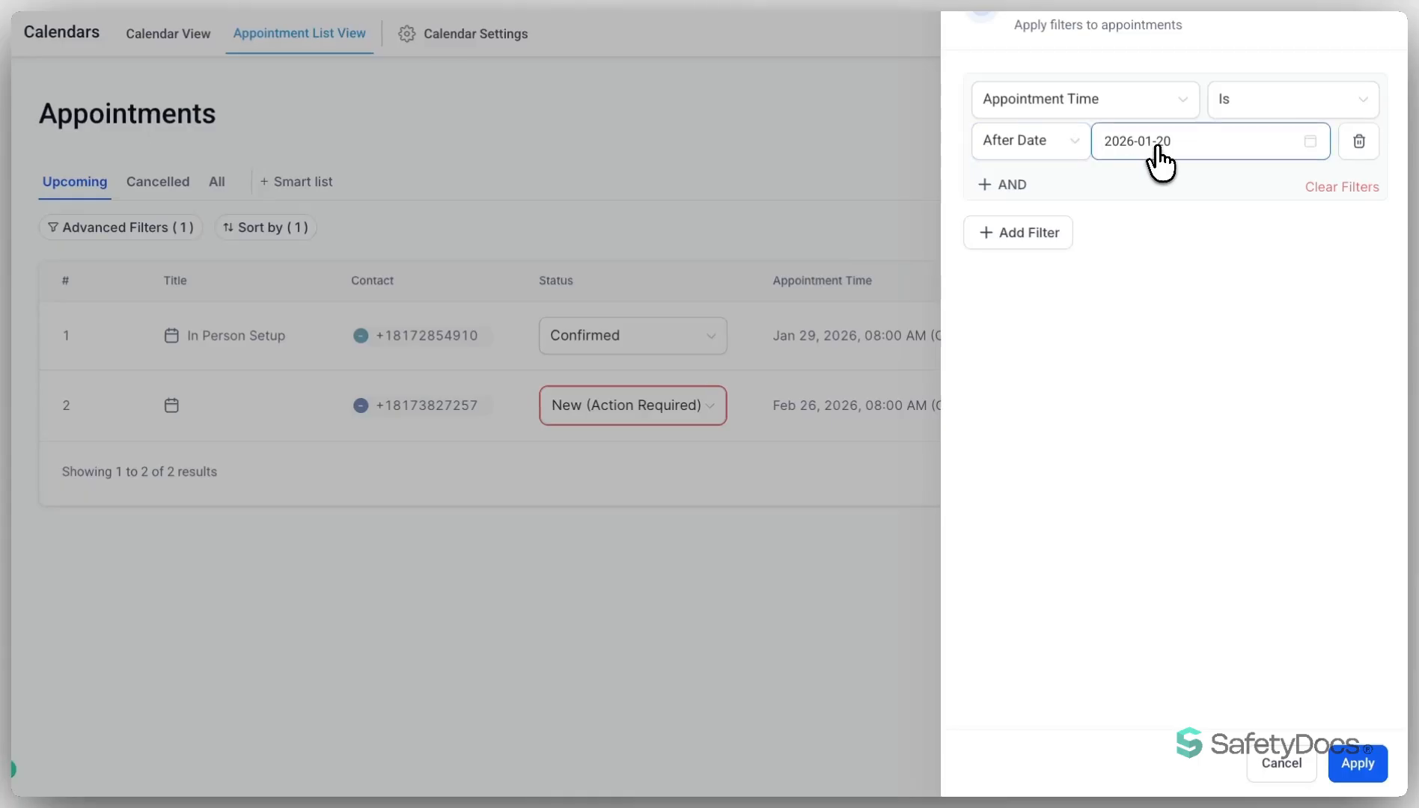
left_click(1369, 3)
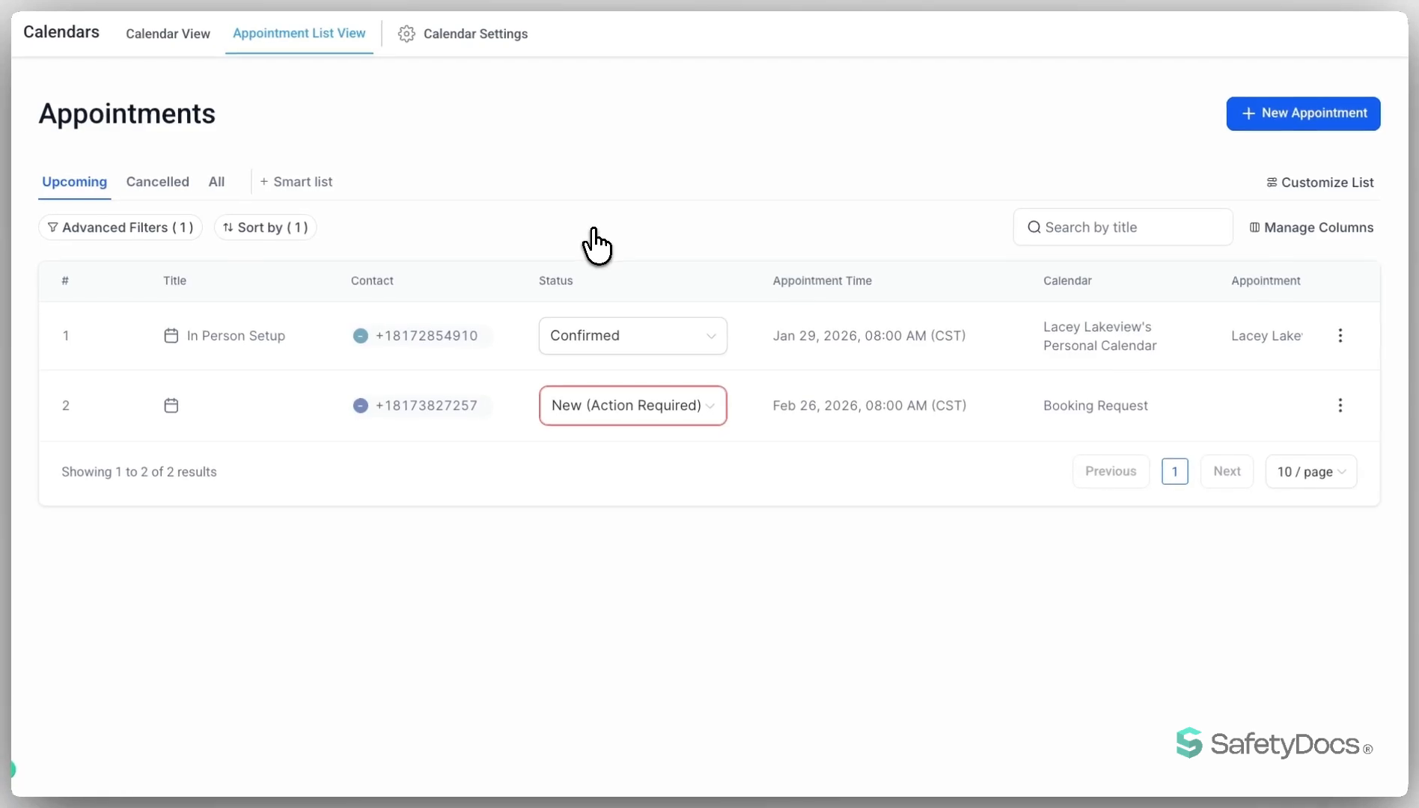
left_click(142, 227)
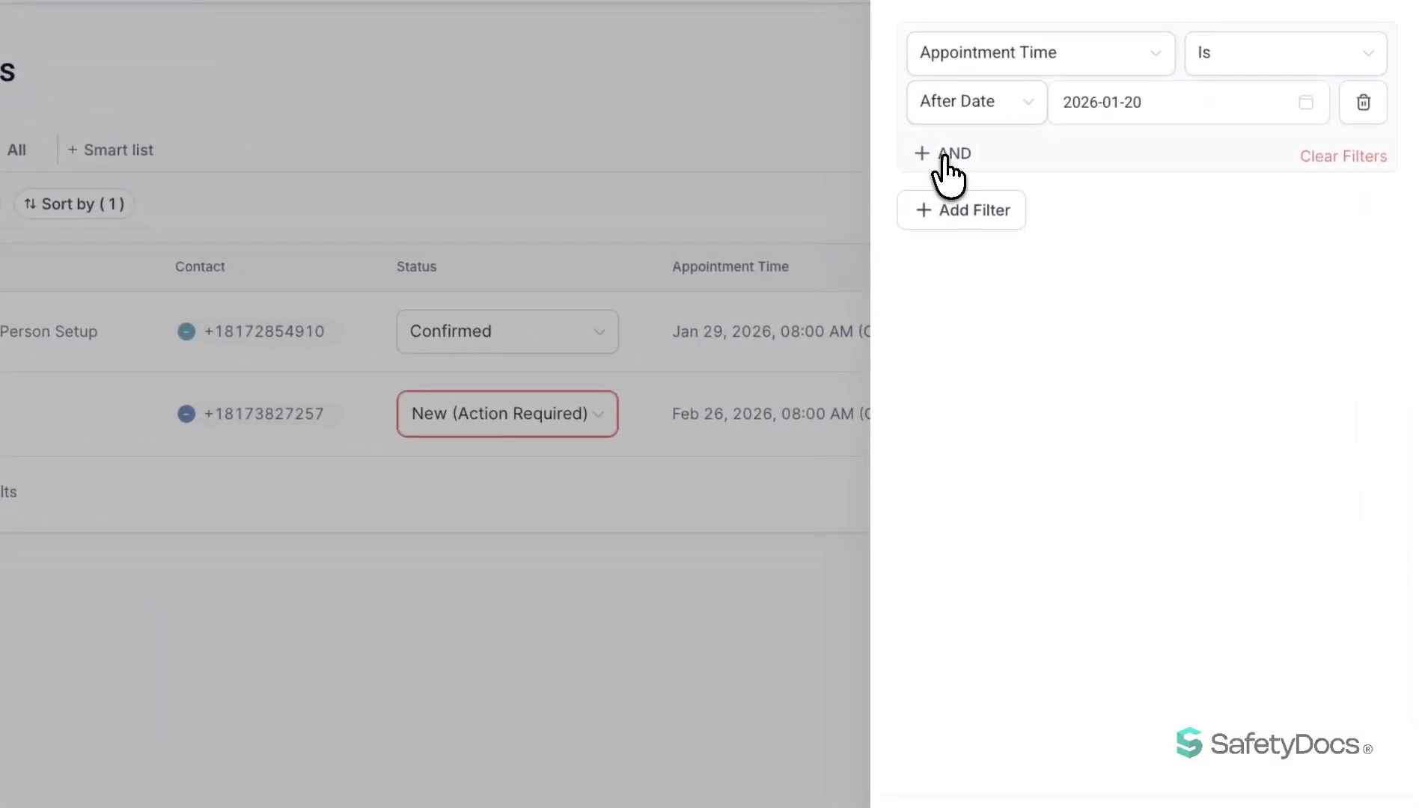
left_click(948, 166)
left_click(1070, 223)
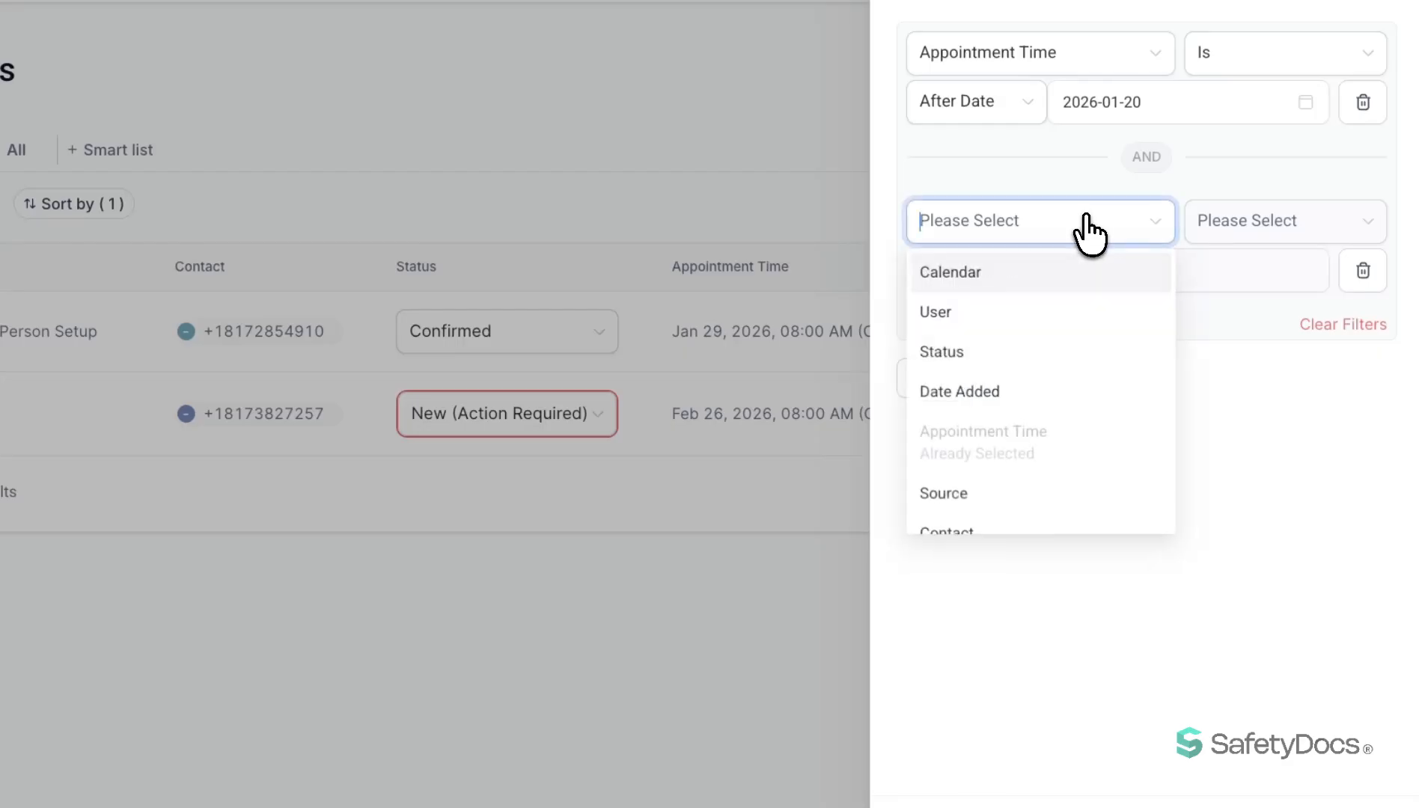
left_click(1020, 271)
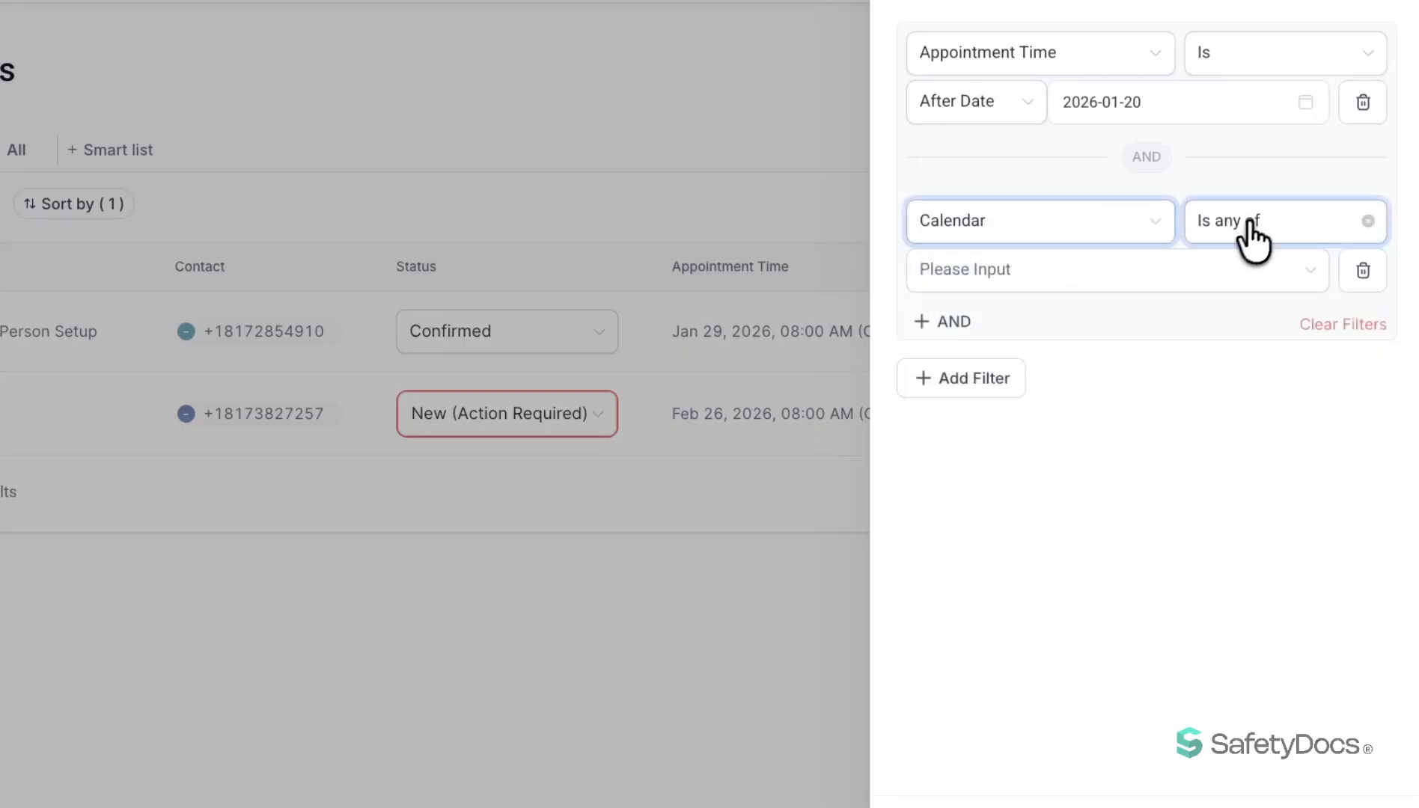
left_click(1211, 273)
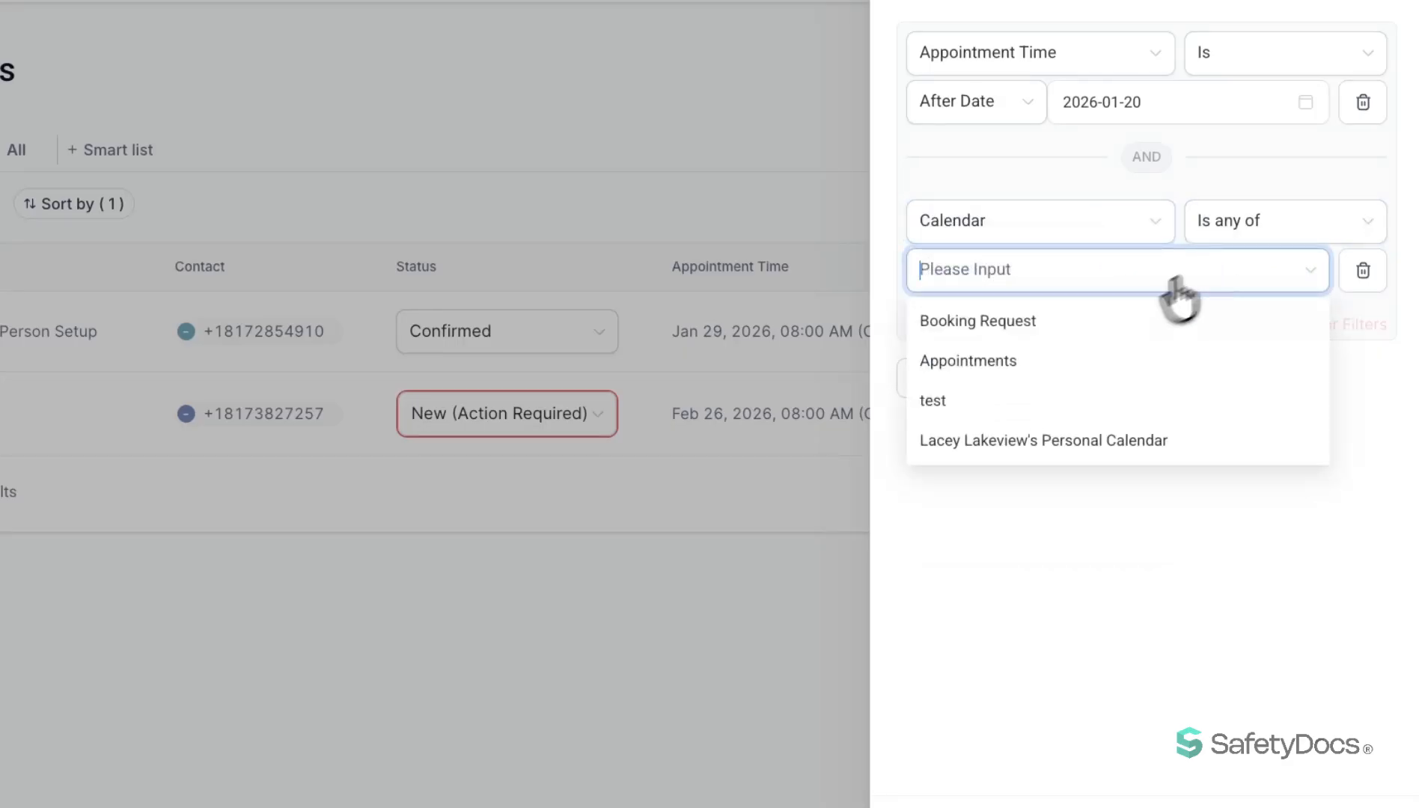
left_click(1042, 329)
left_click(1359, 782)
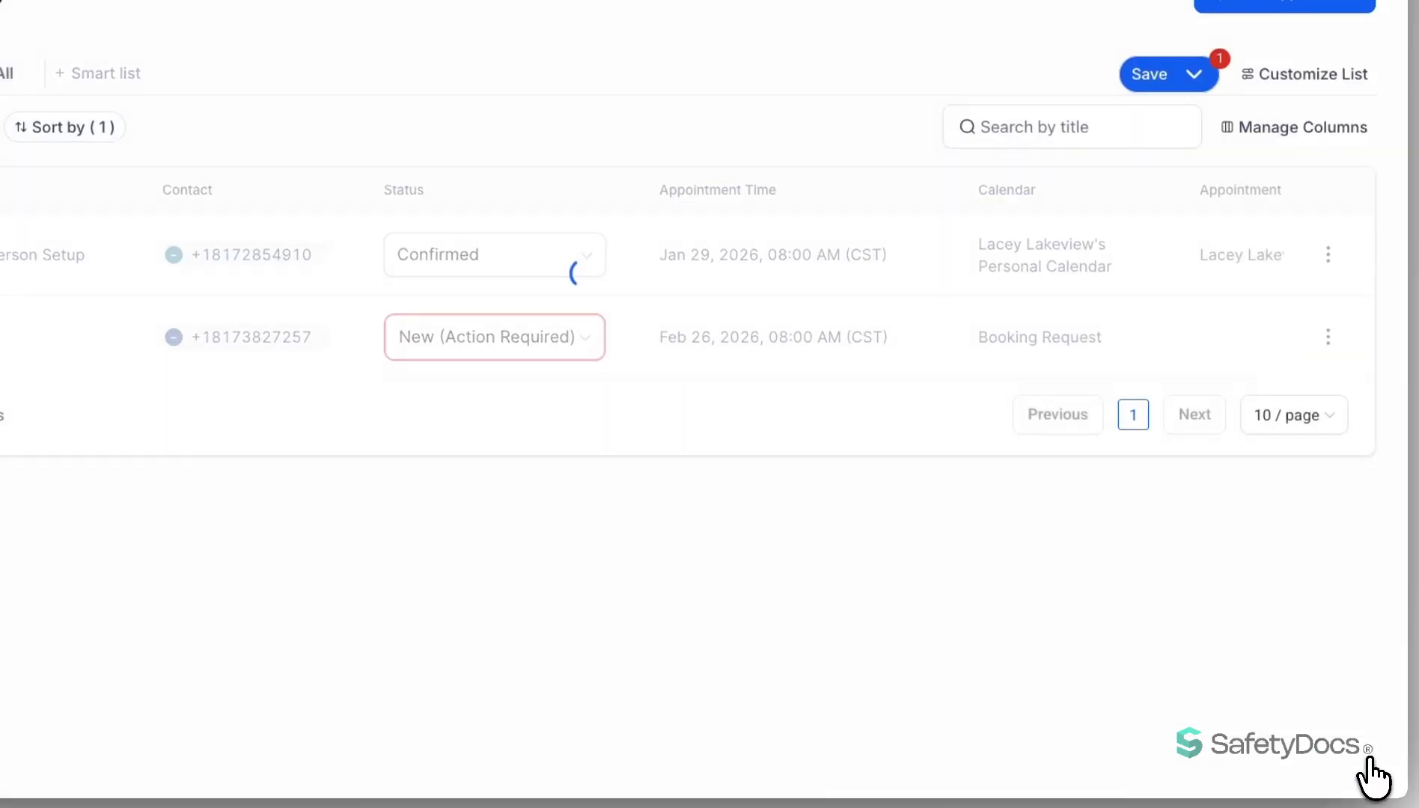
left_click_drag(977, 254, 1102, 257)
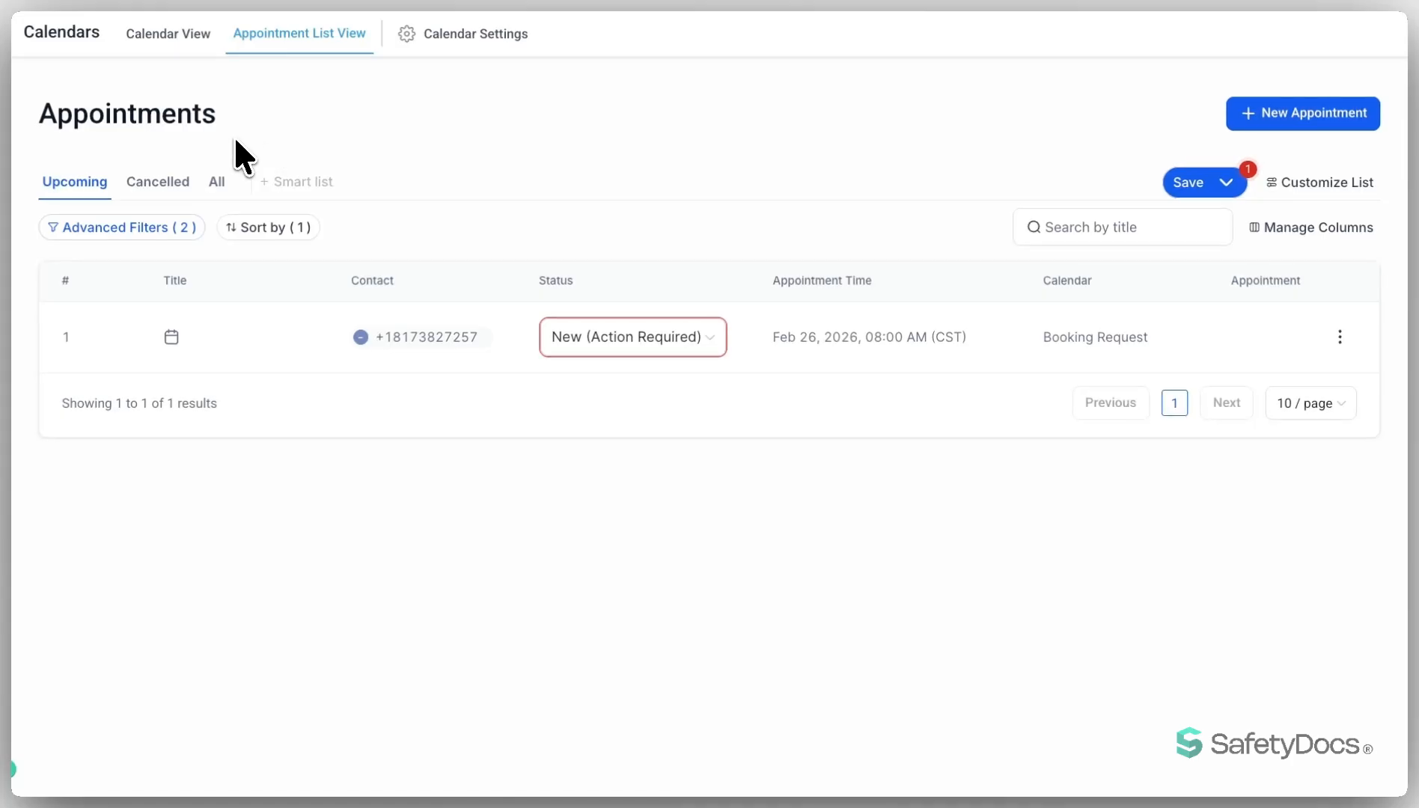
- Save the filtered view as a new smart list, with its Appointment Time filter changed to Today
left_click(1181, 187)
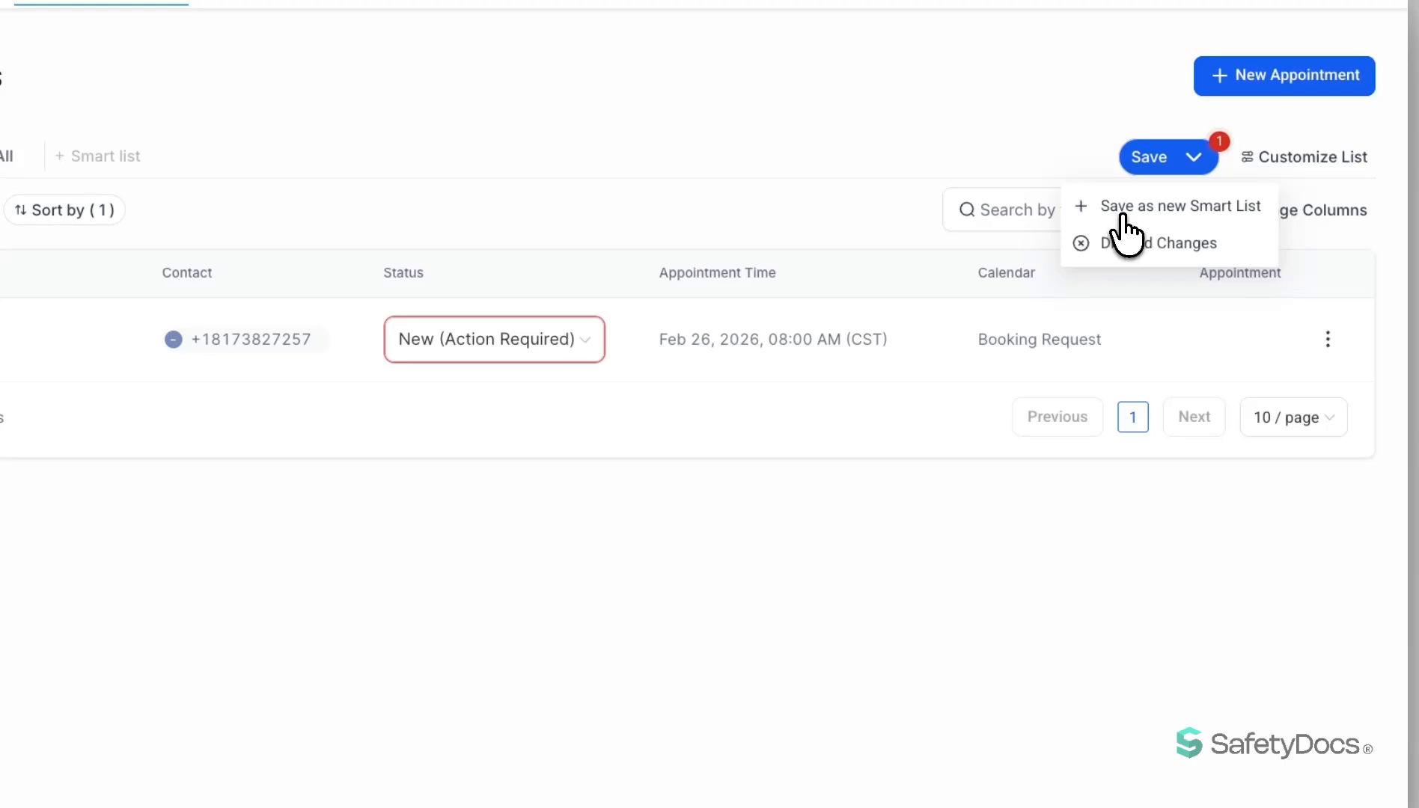
left_click(1127, 212)
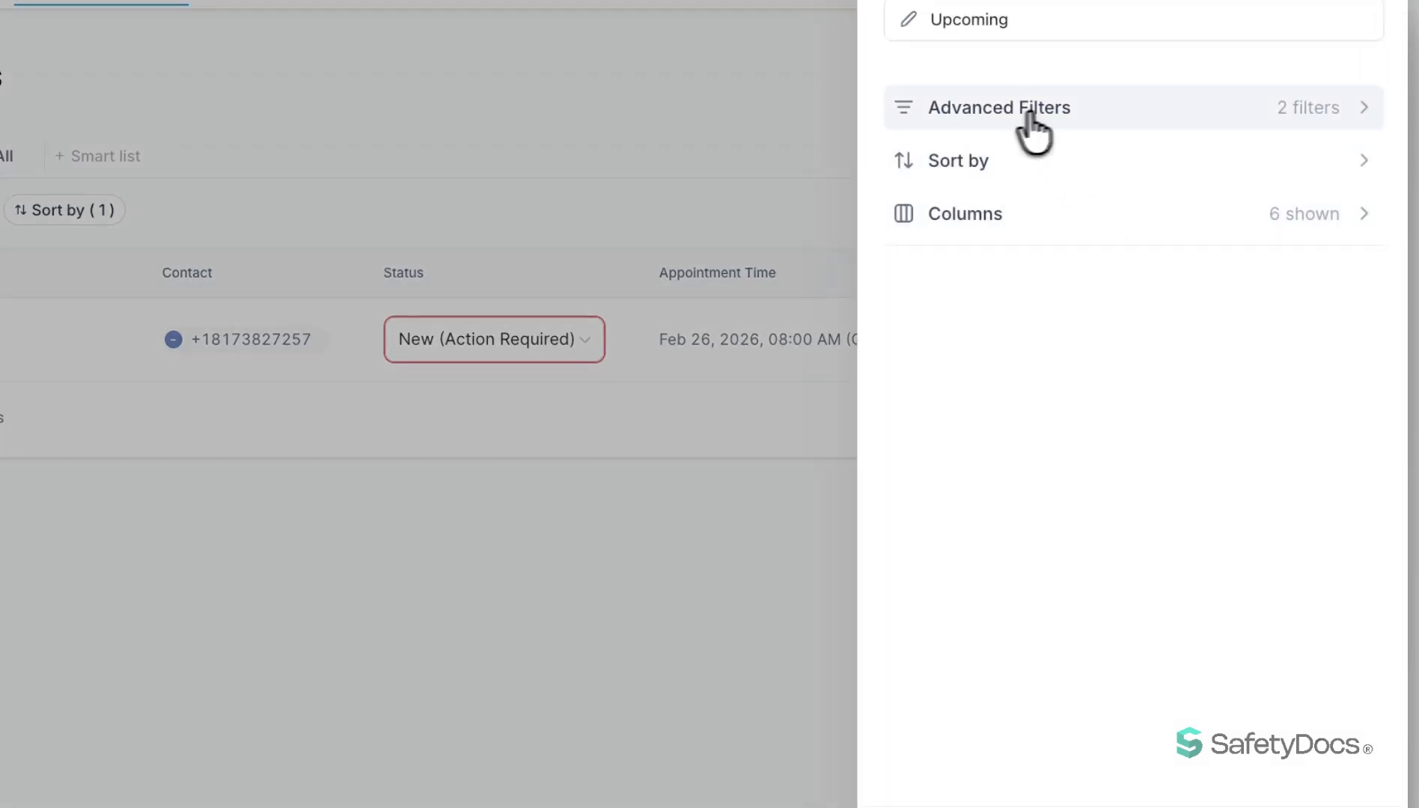
left_click(1148, 118)
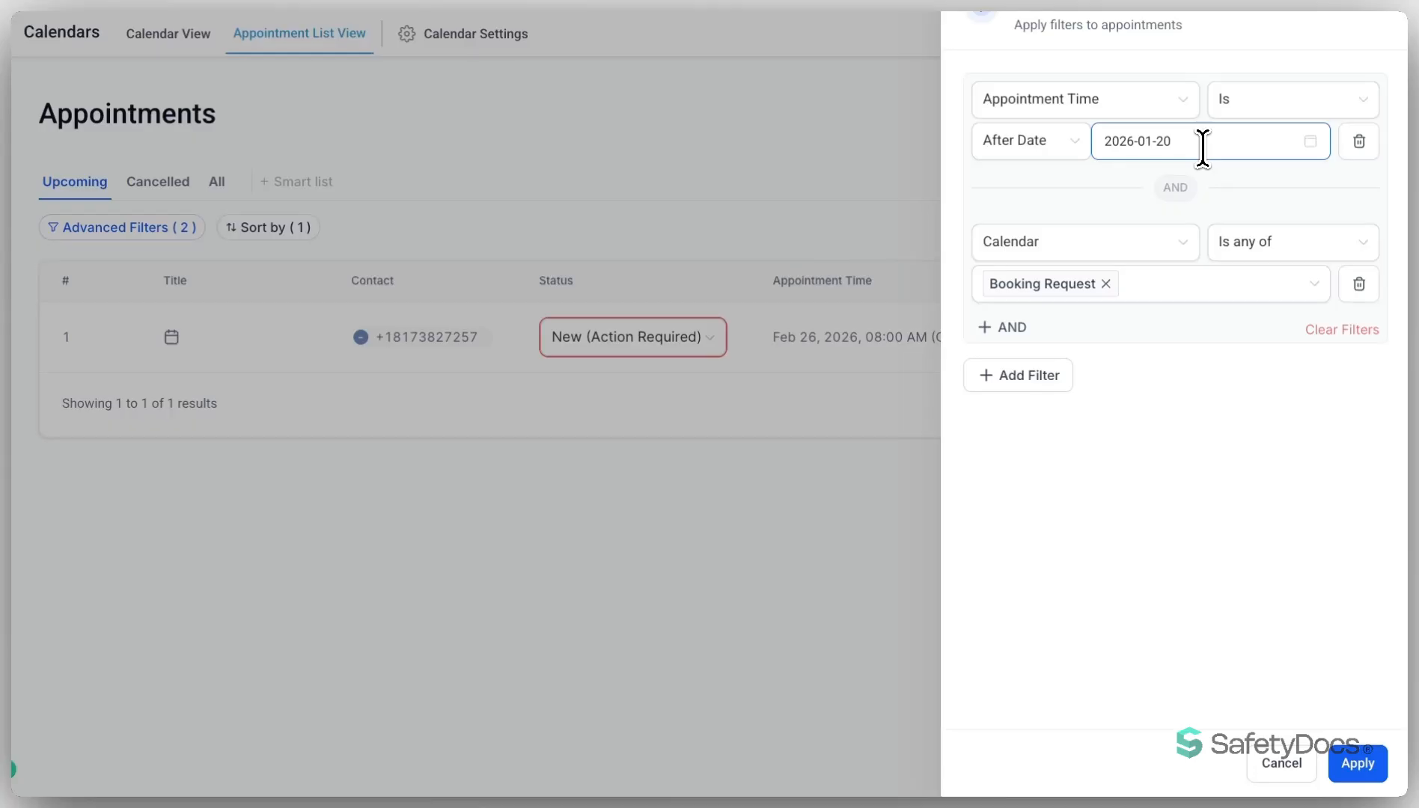
left_click(1168, 142)
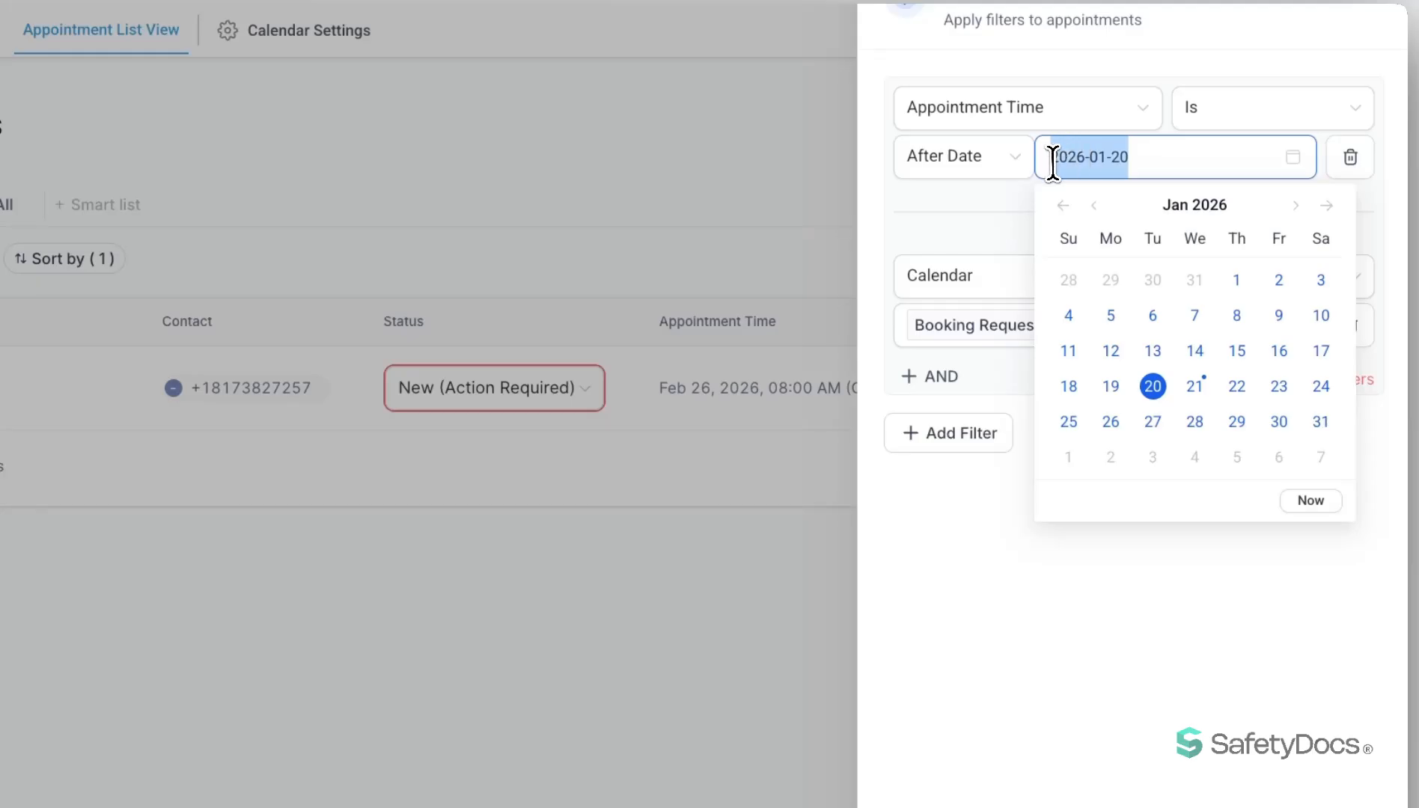
left_click(1026, 158)
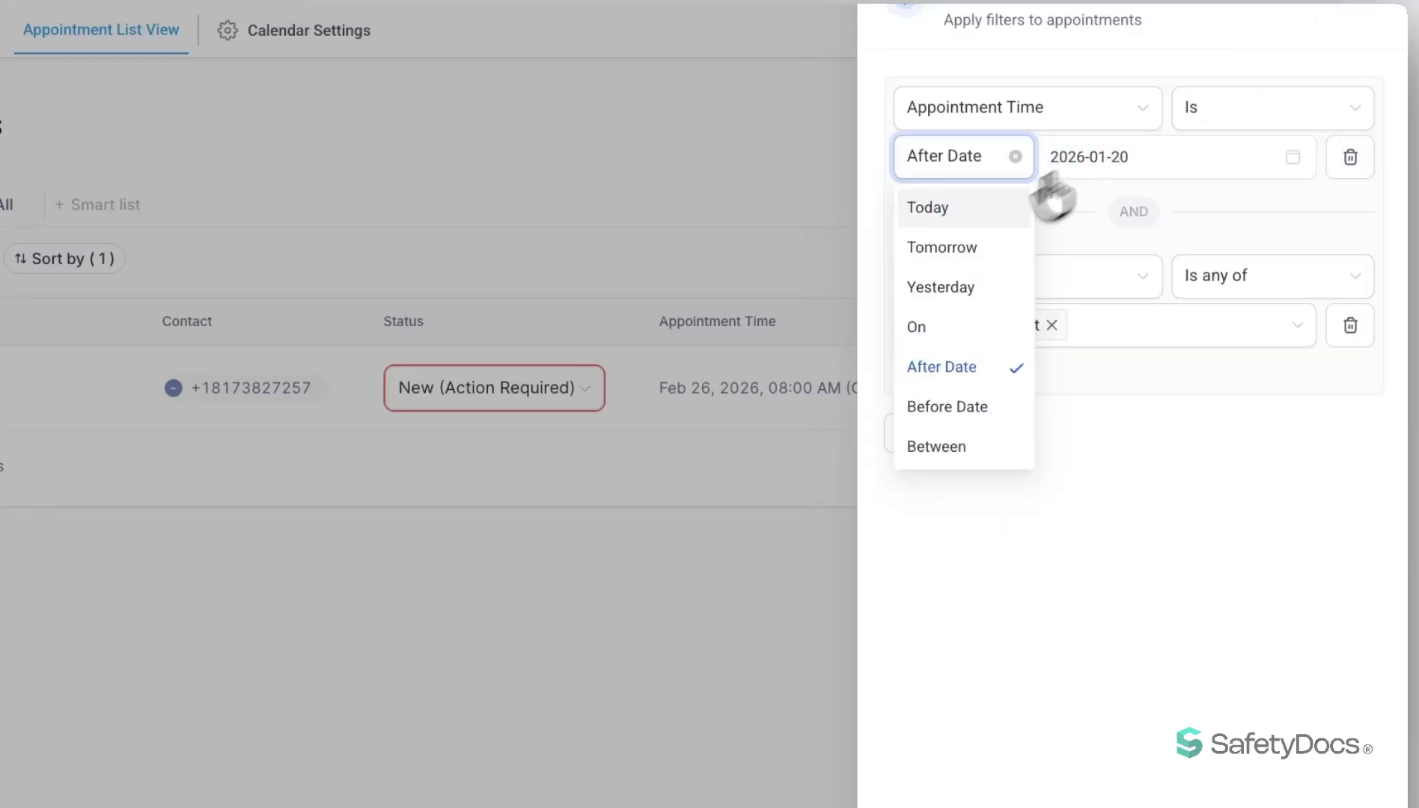
left_click(973, 225)
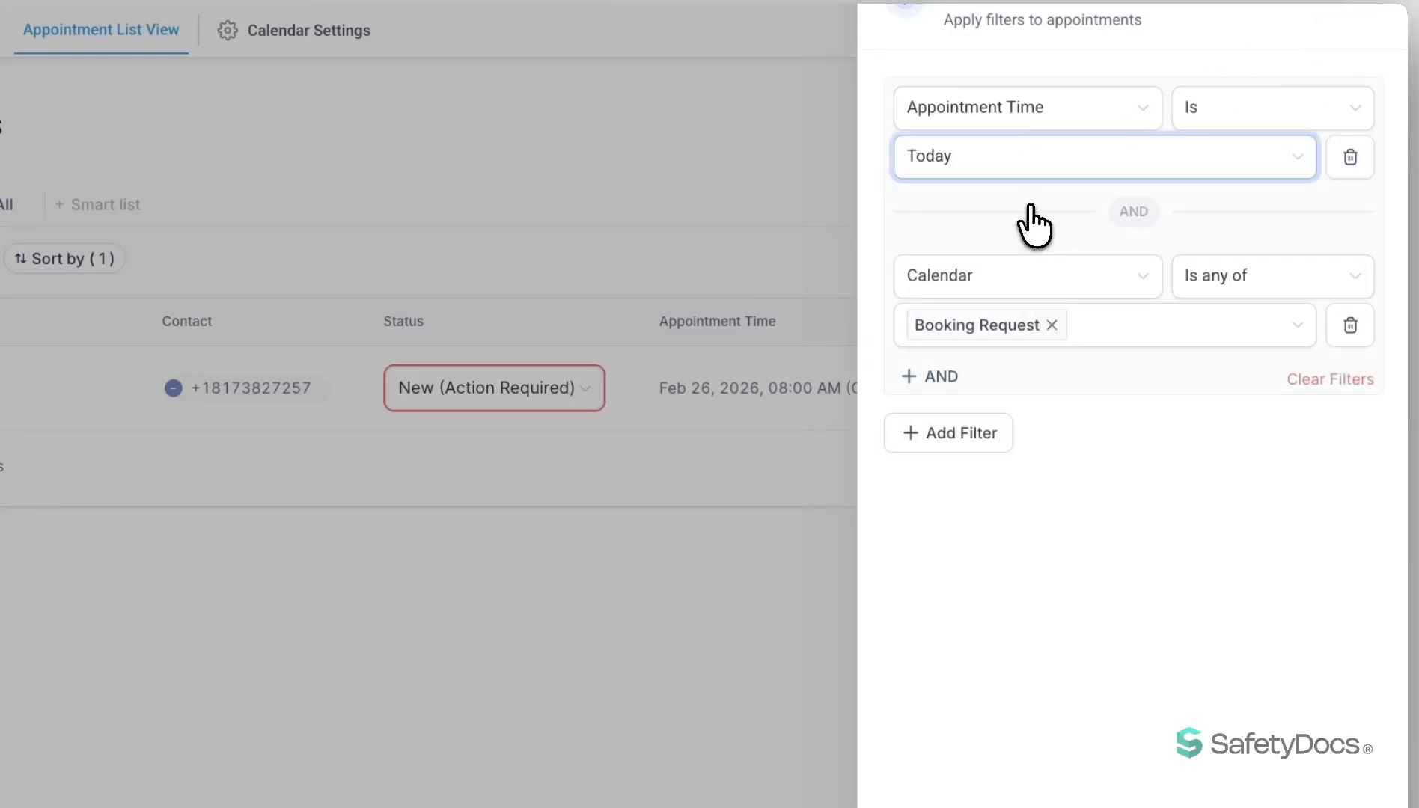
left_click(1361, 792)
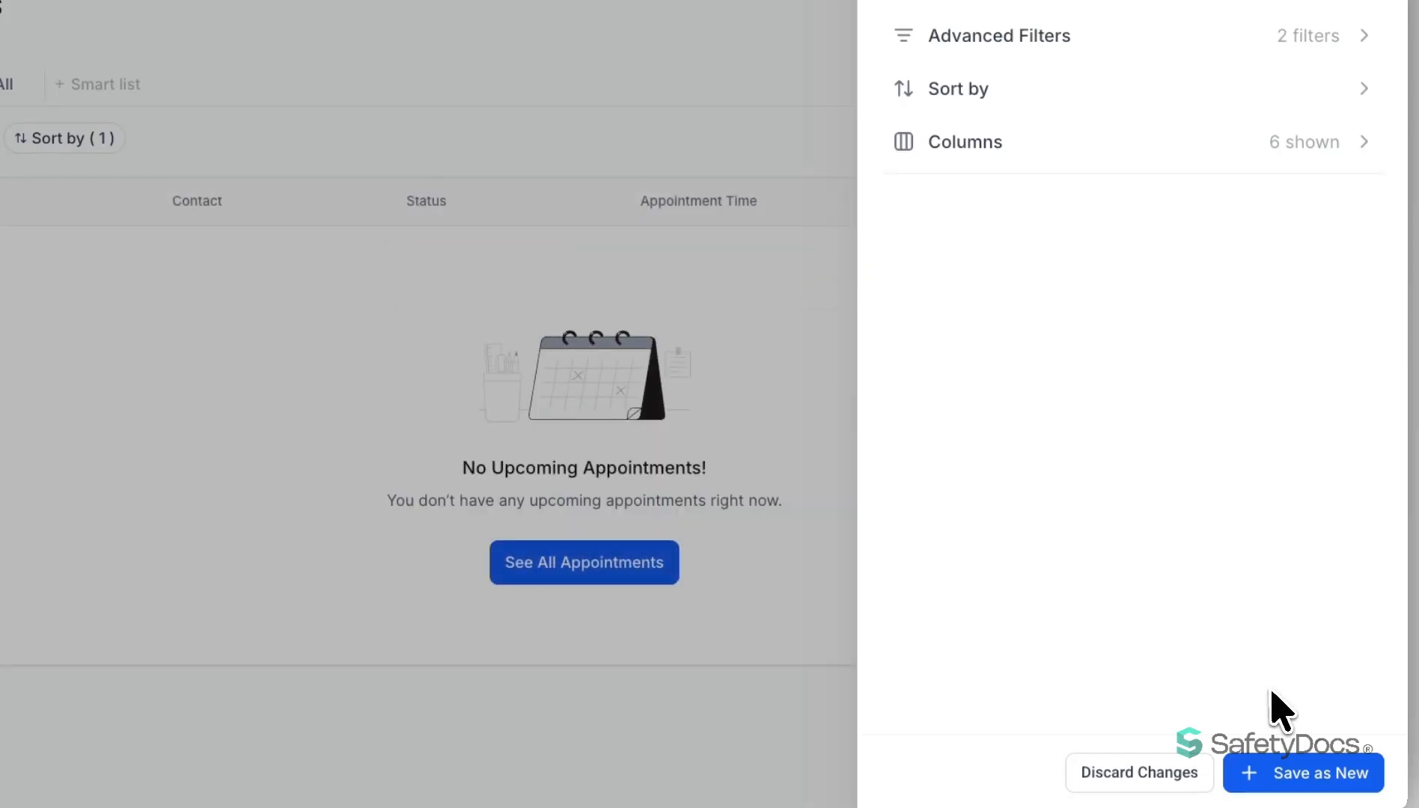
left_click(1310, 775)
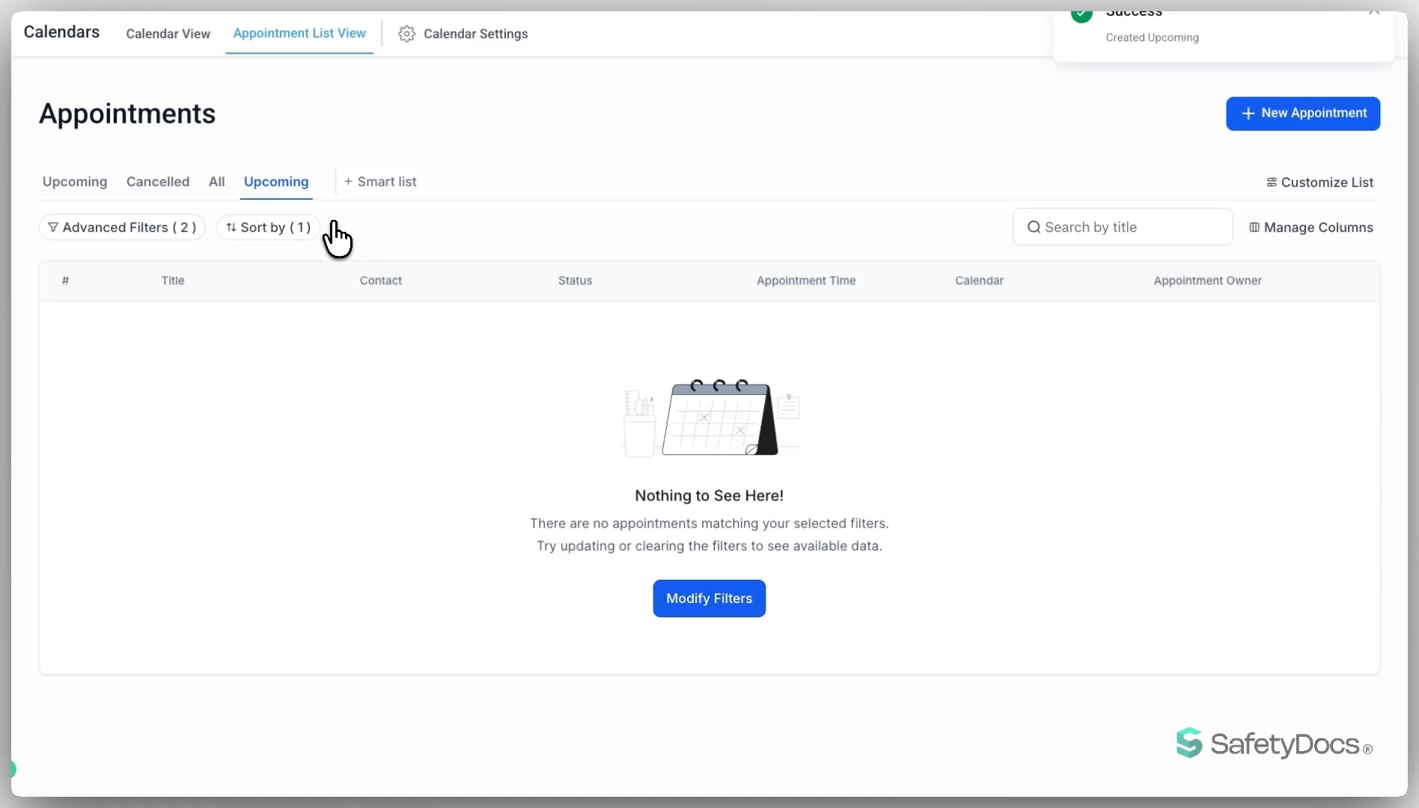
- Return to the original Upcoming list and examine its sort options and appointment columns
left_click(75, 182)
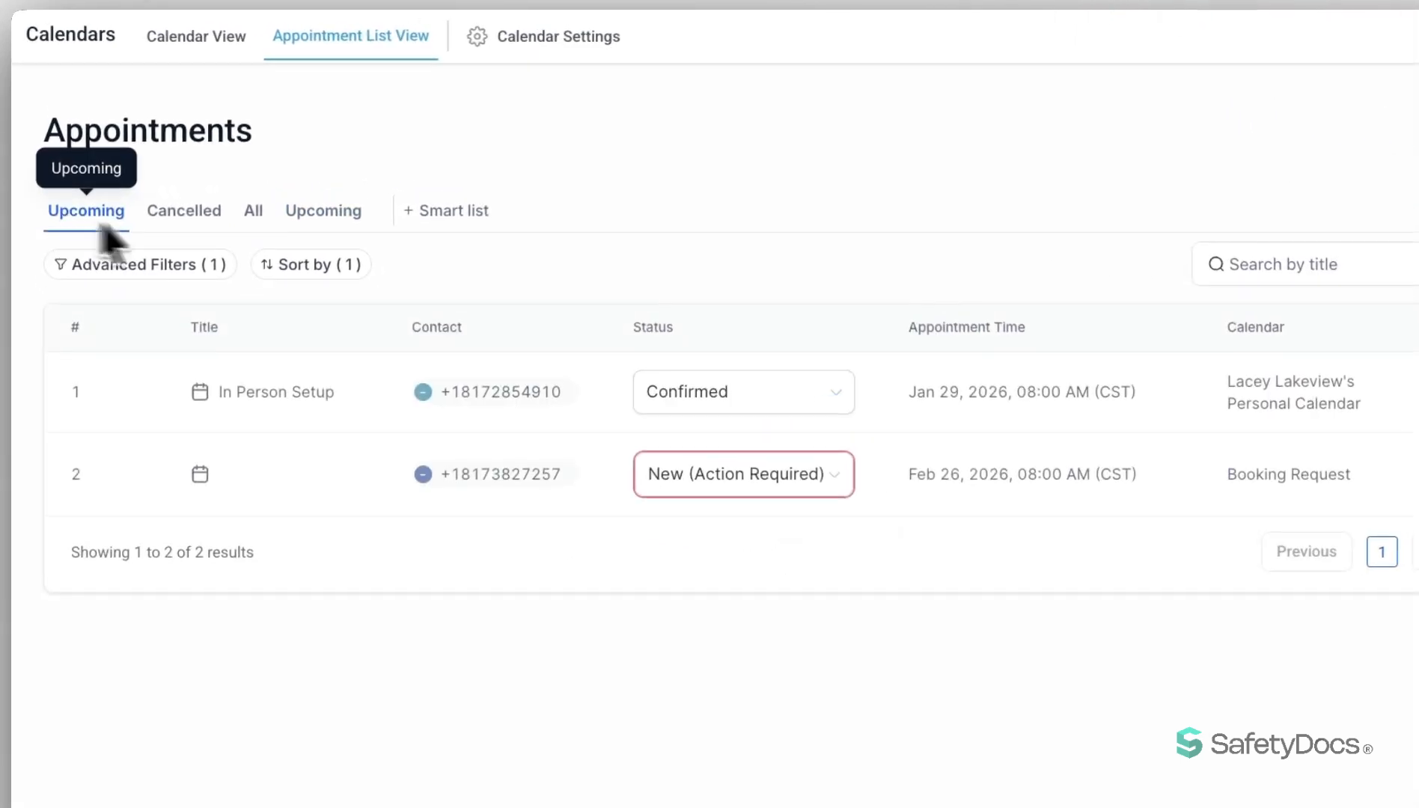
left_click(299, 269)
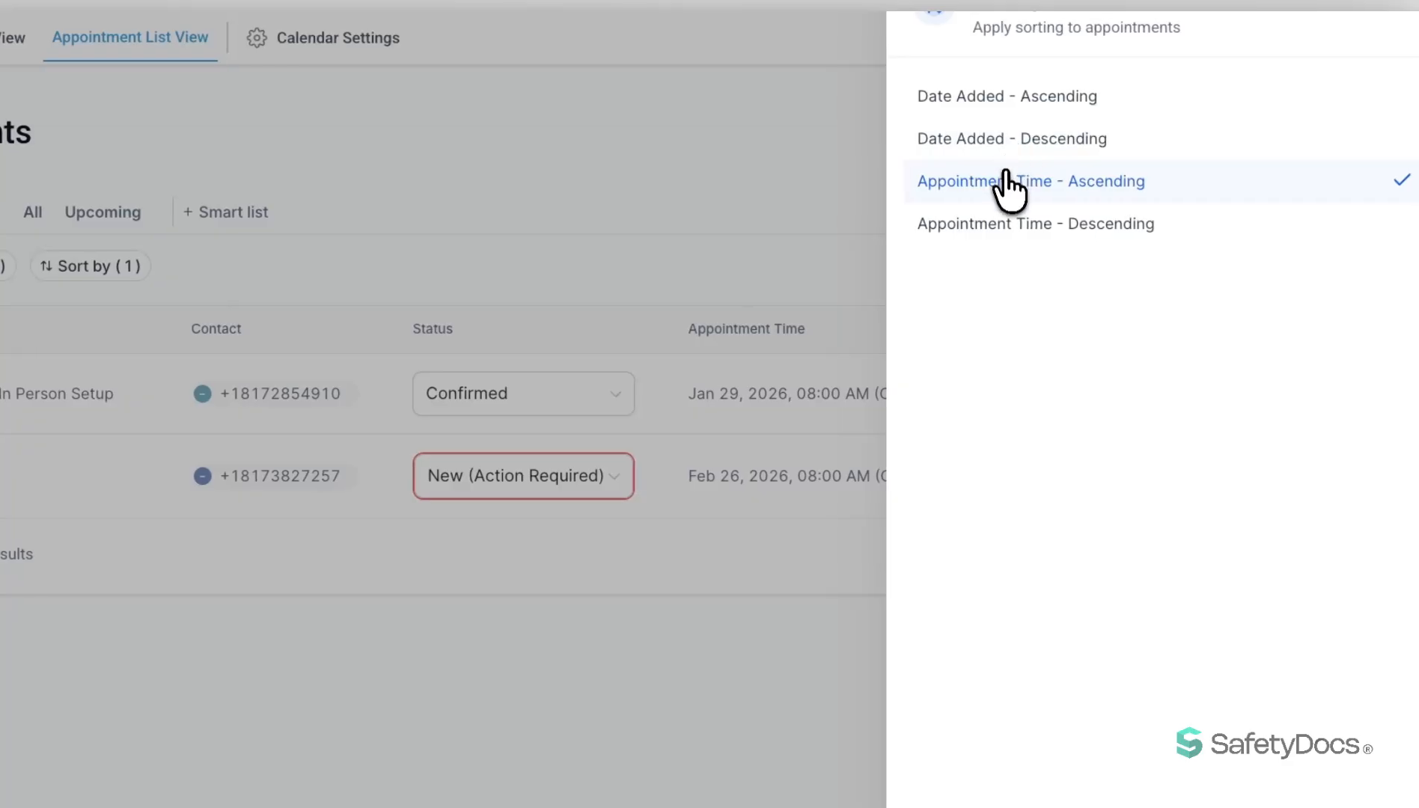
left_click(1371, 16)
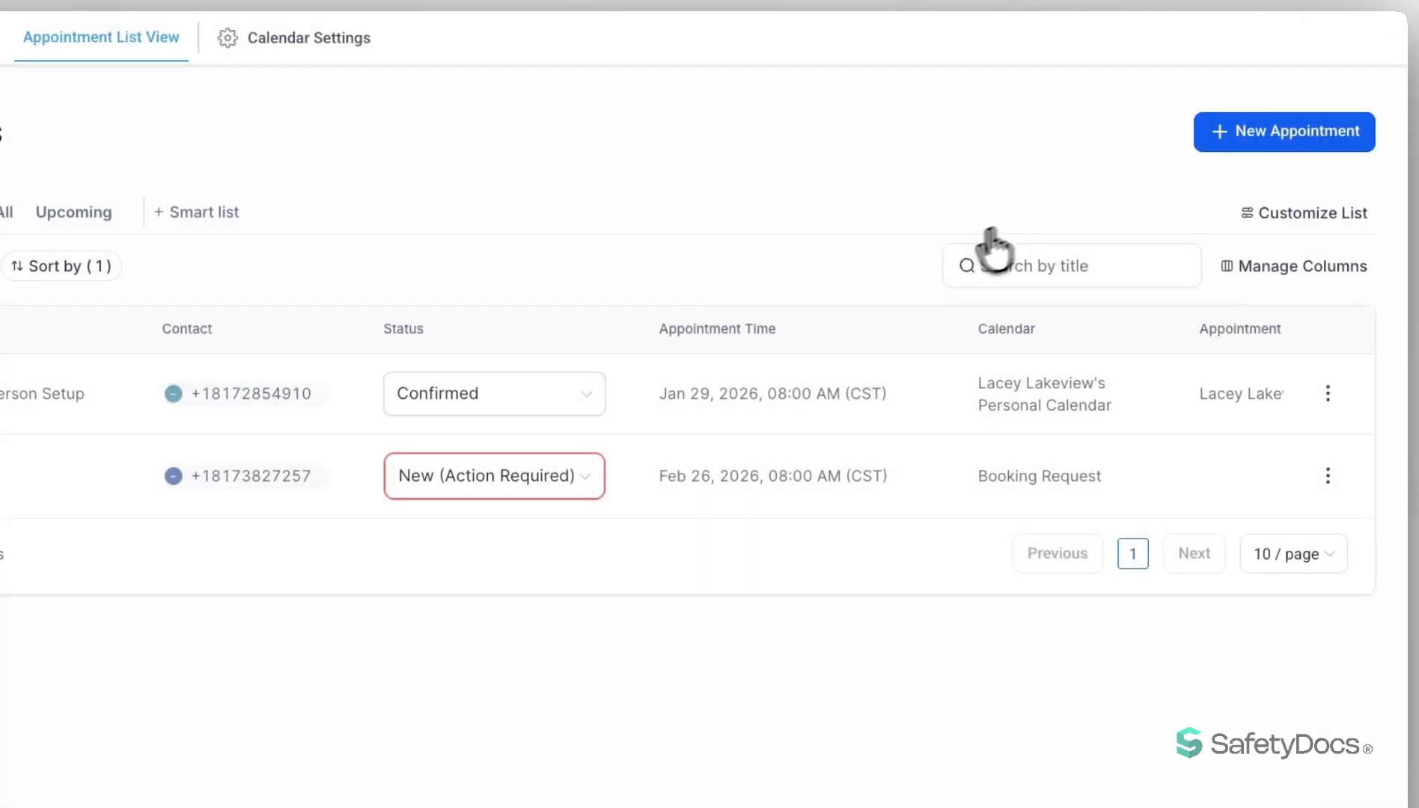
left_click_drag(105, 356, 24, 357)
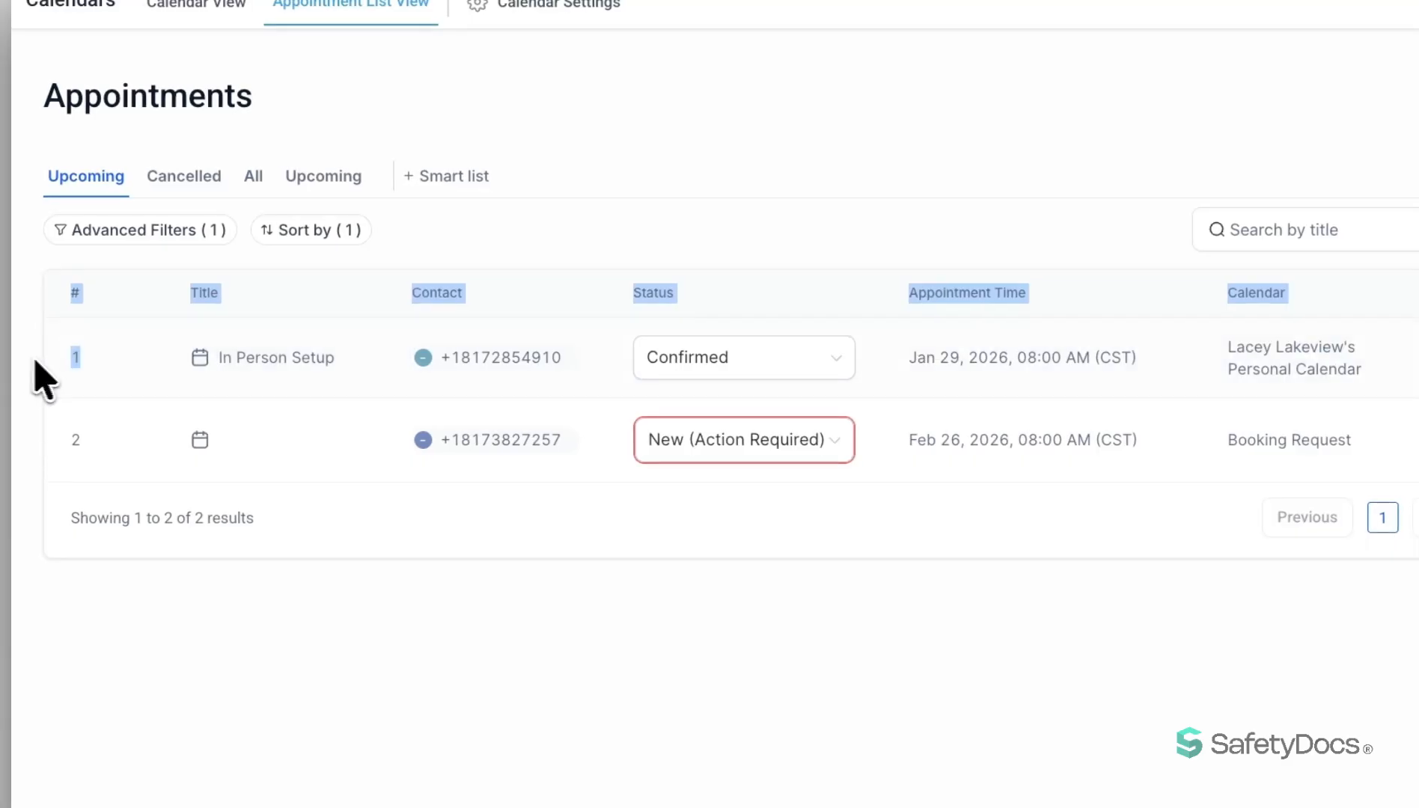
left_click(87, 358)
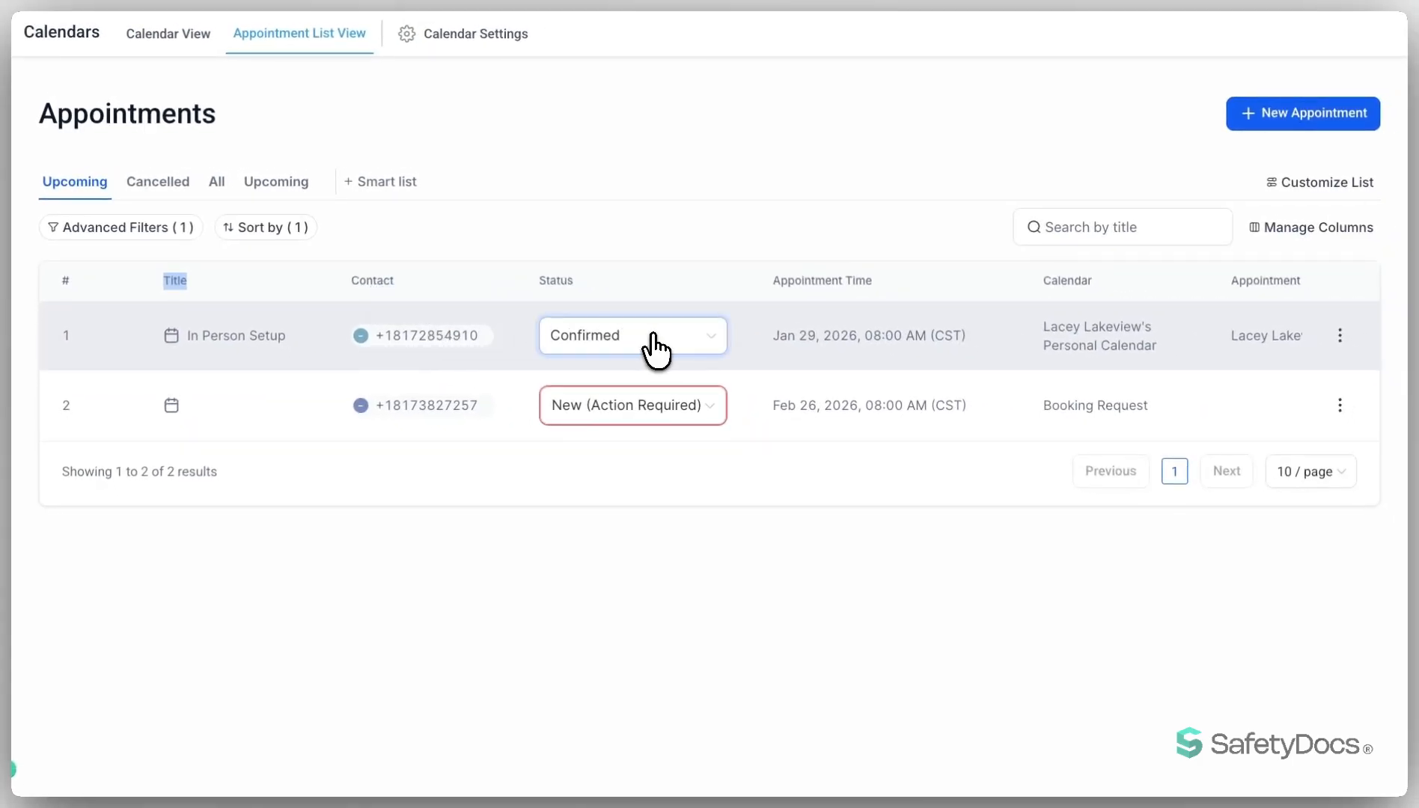
- Mark the In Person Setup appointment as Cancelled and check it in the Cancelled list
left_click(651, 343)
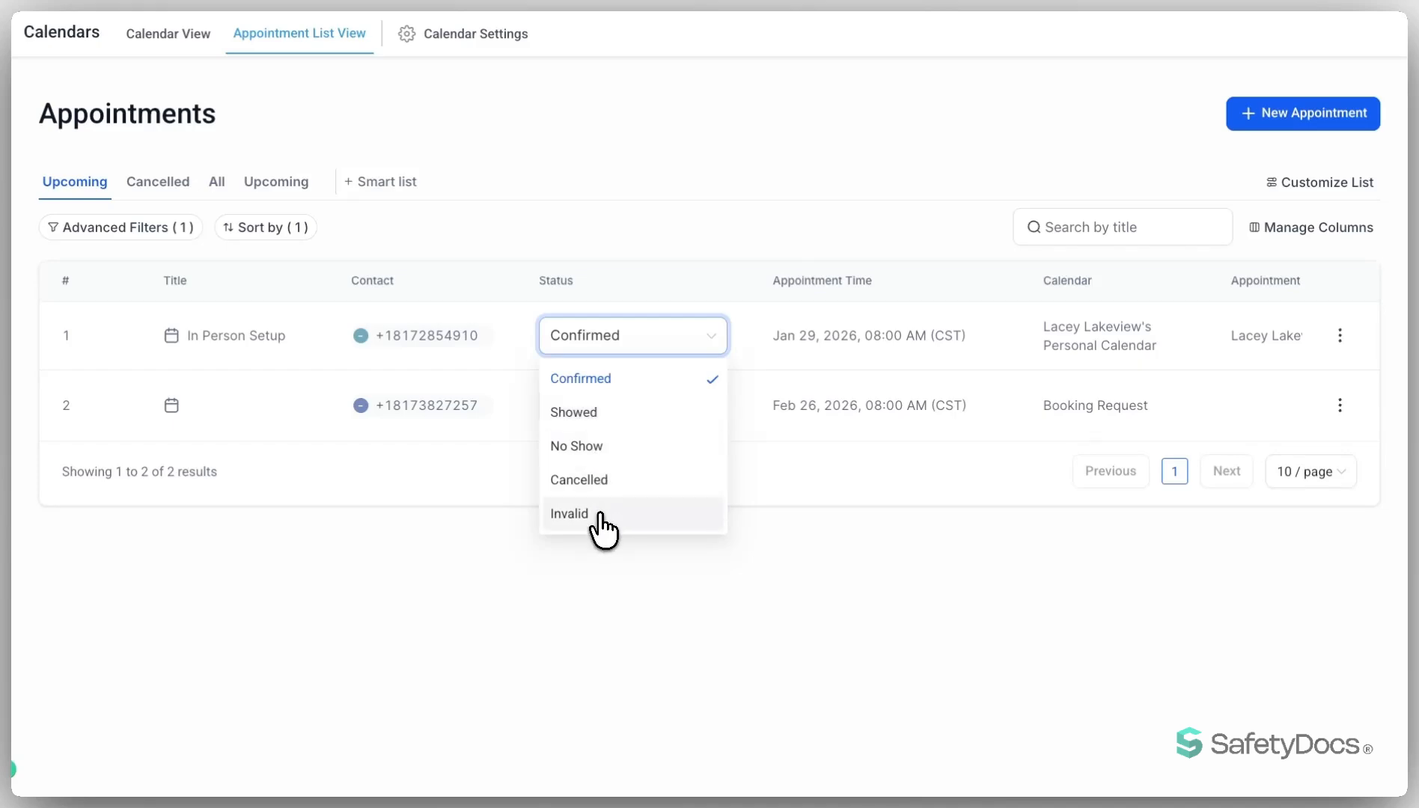
left_click(592, 479)
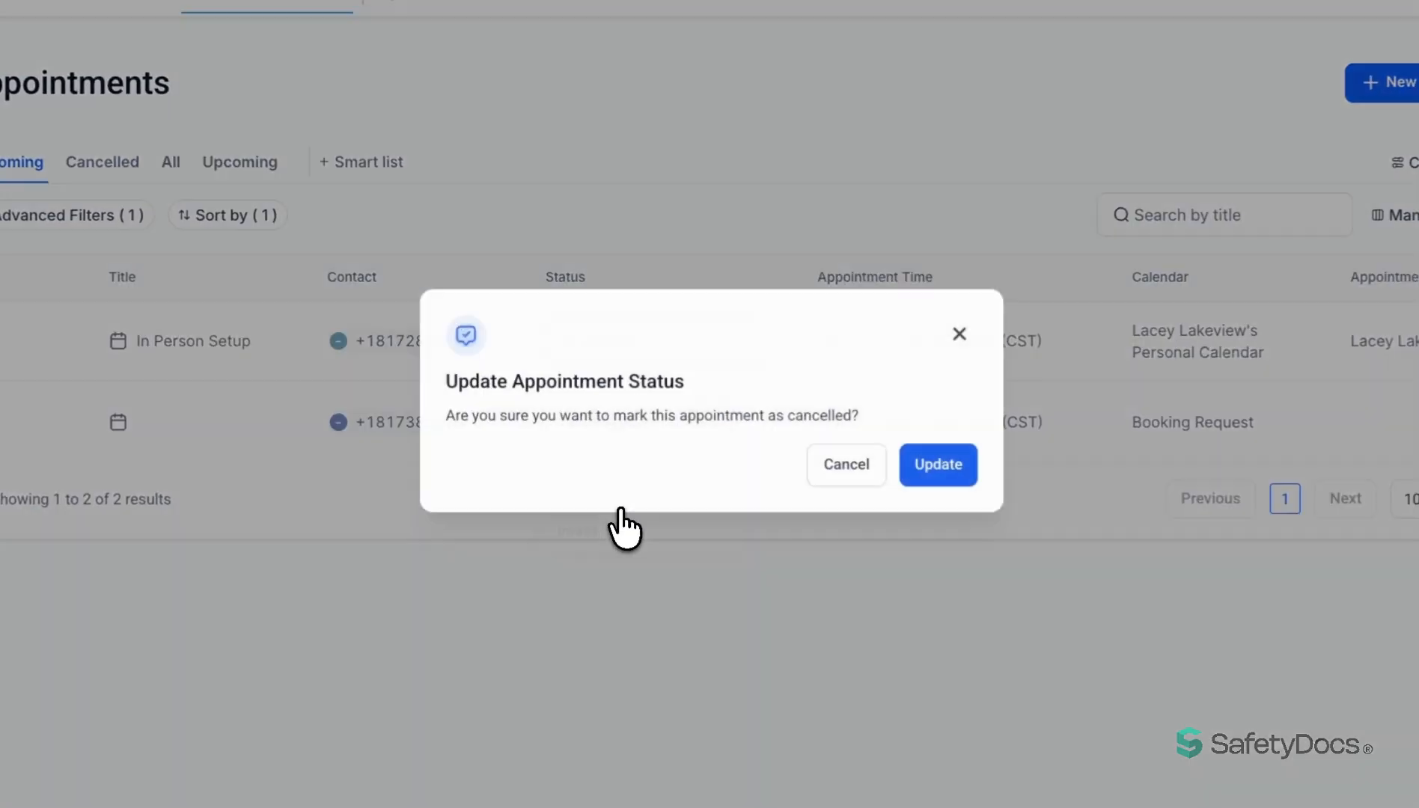
left_click(940, 471)
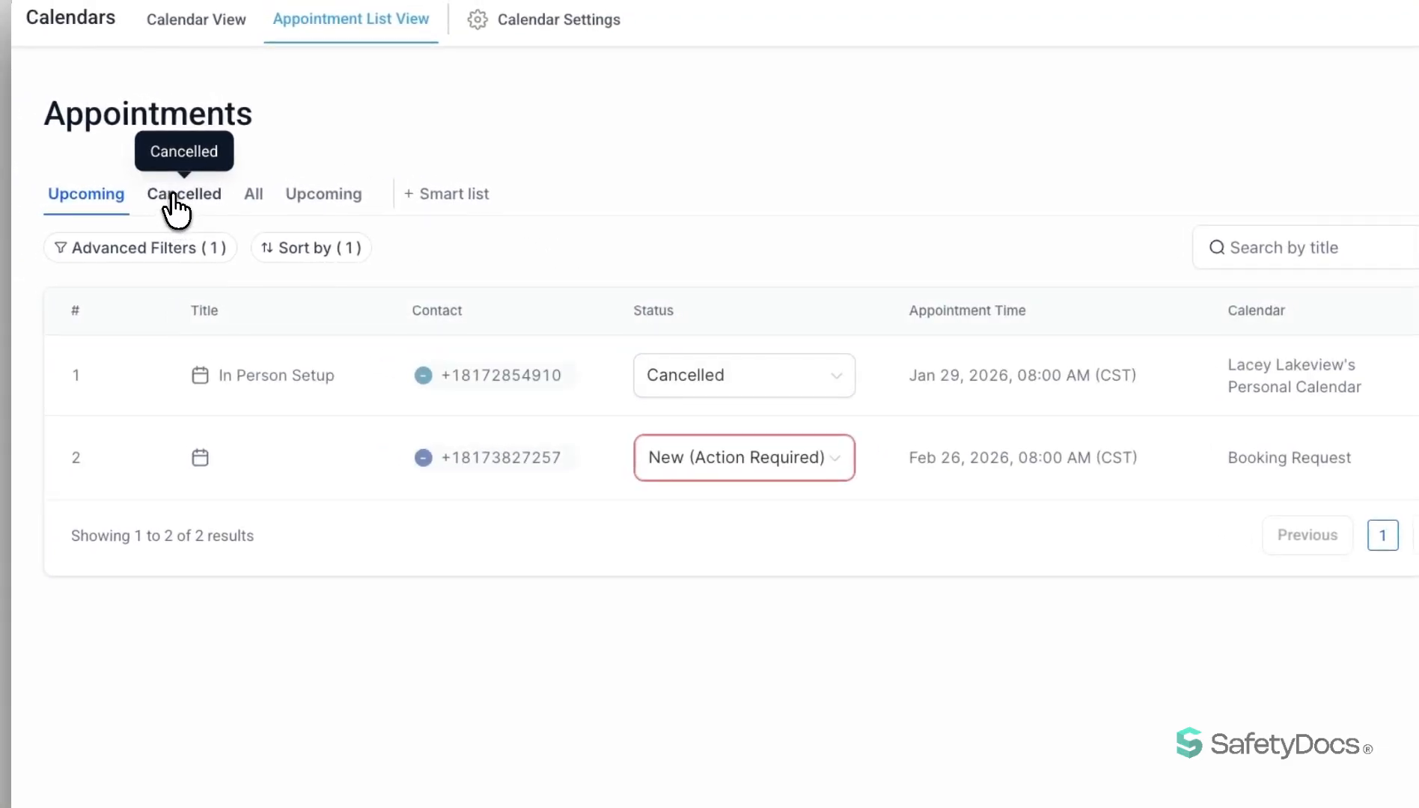
left_click(174, 198)
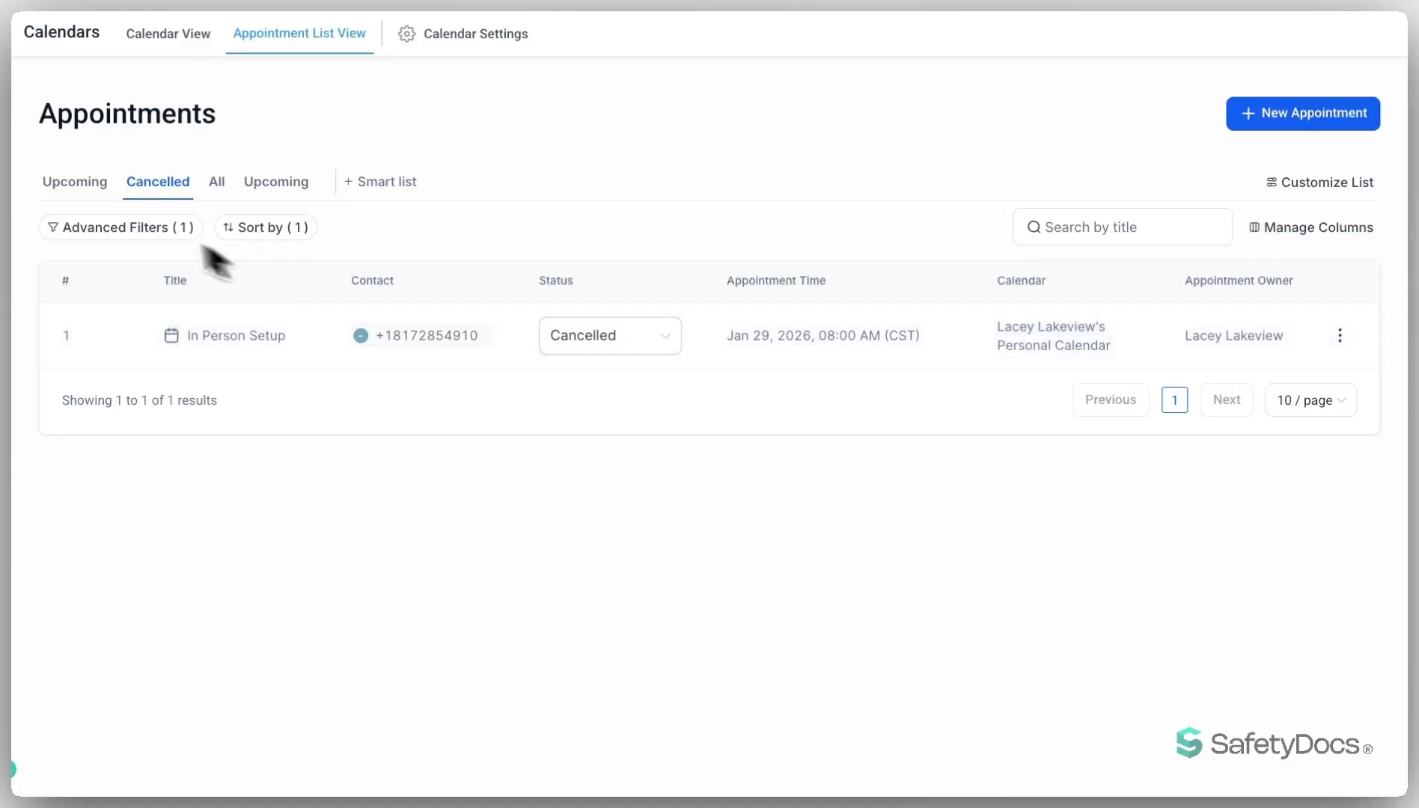
- Clear all advanced filters from the original Upcoming list and apply the change
left_click(75, 184)
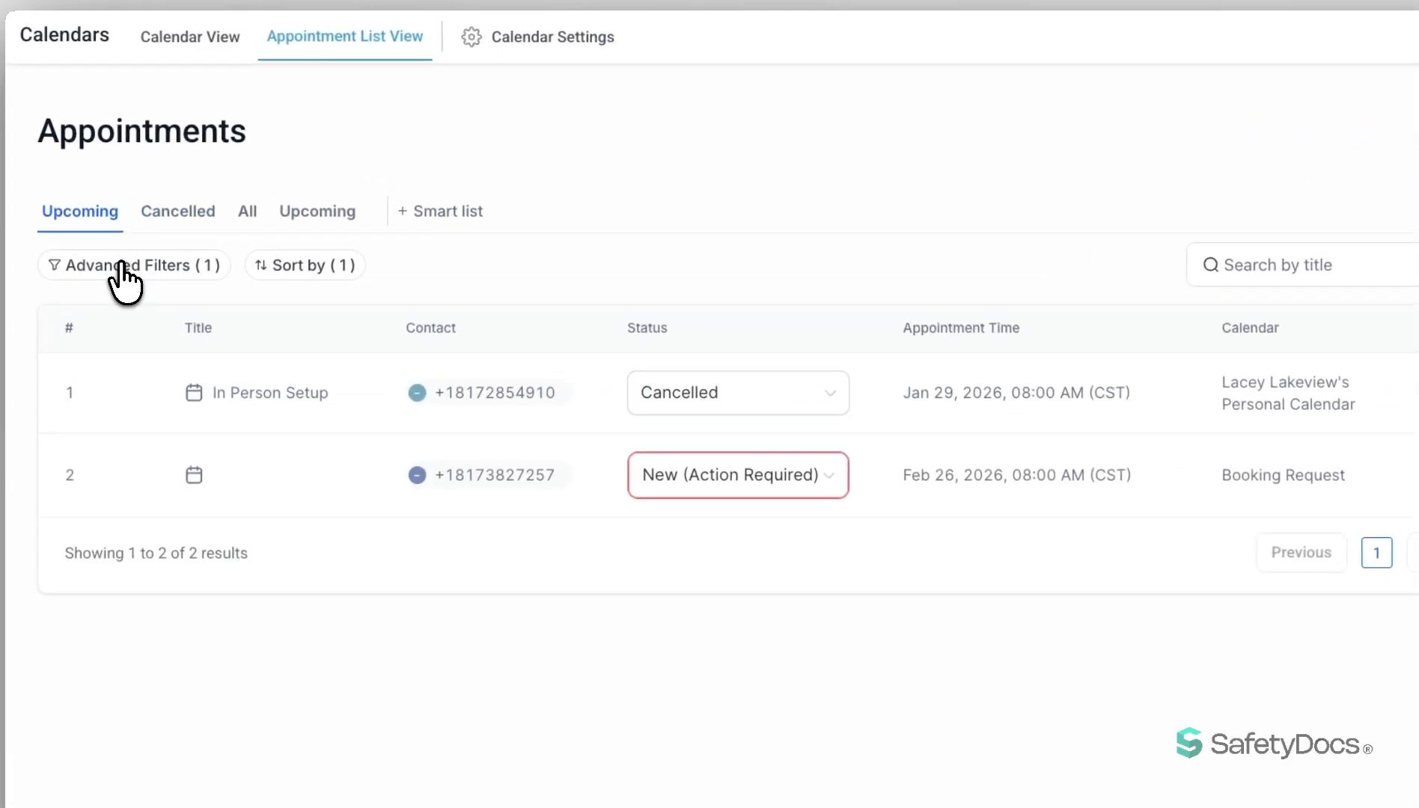
left_click(123, 266)
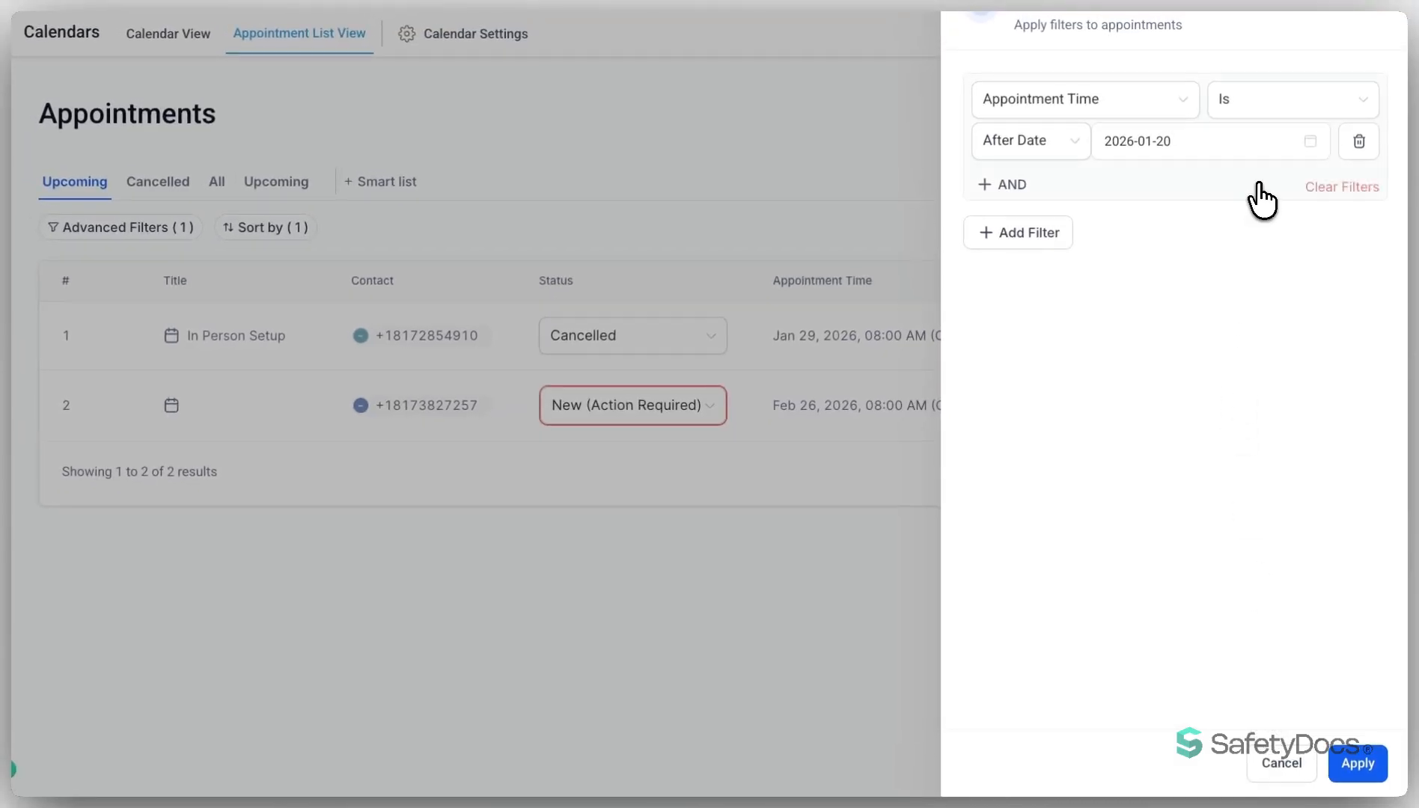
left_click(1328, 186)
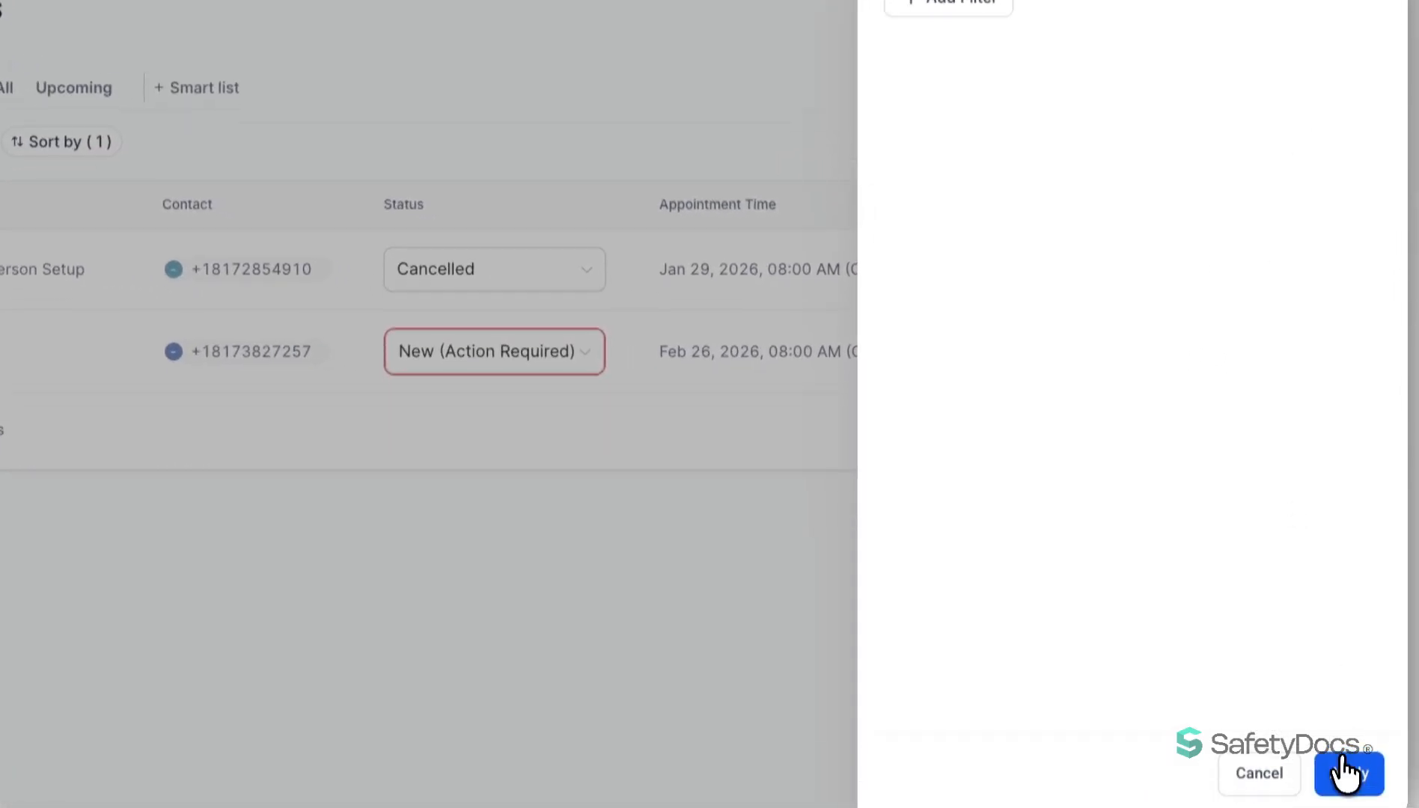
left_click(1345, 773)
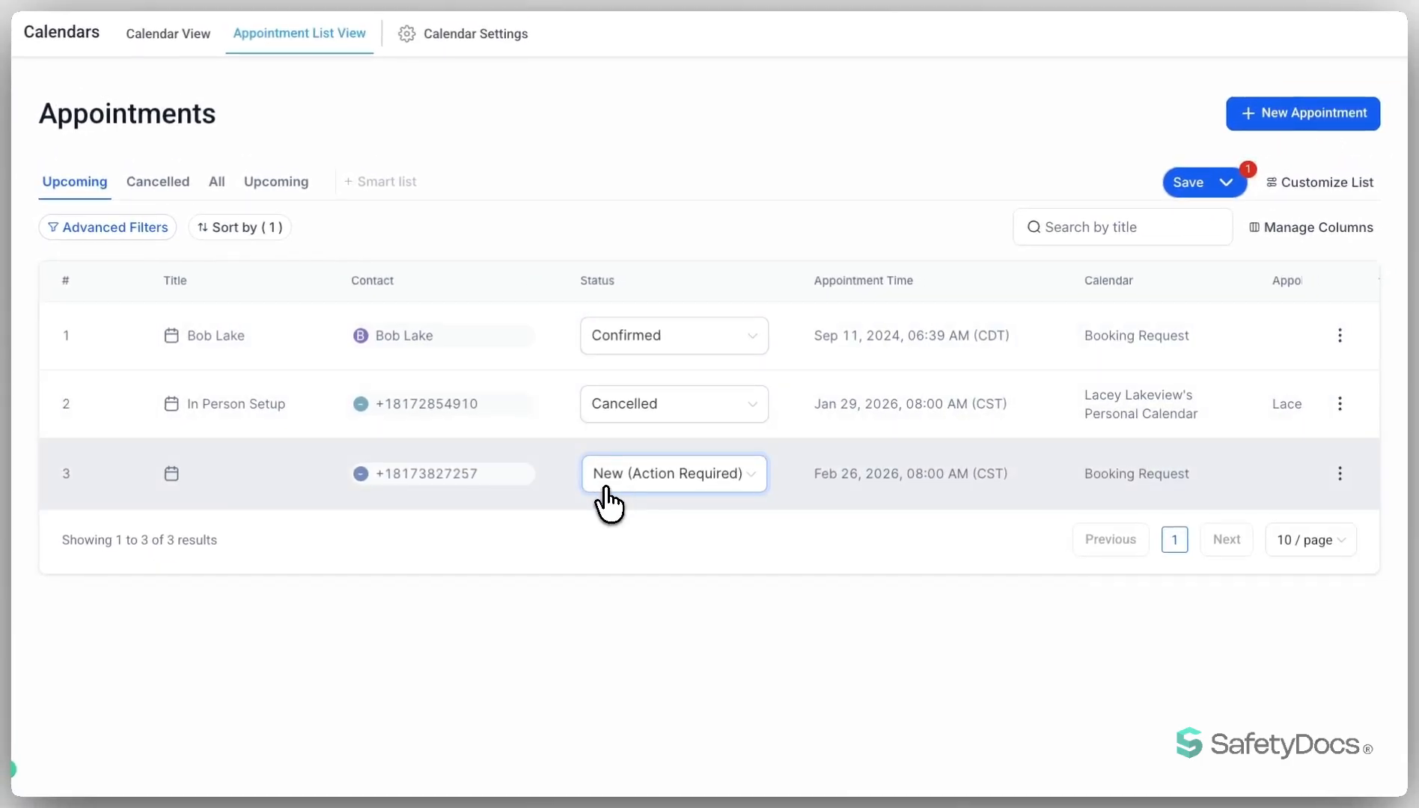
- View the details of the Sep 11, 2024 appointment, including its attendees, form submission, payment and internal notes
left_click(1340, 335)
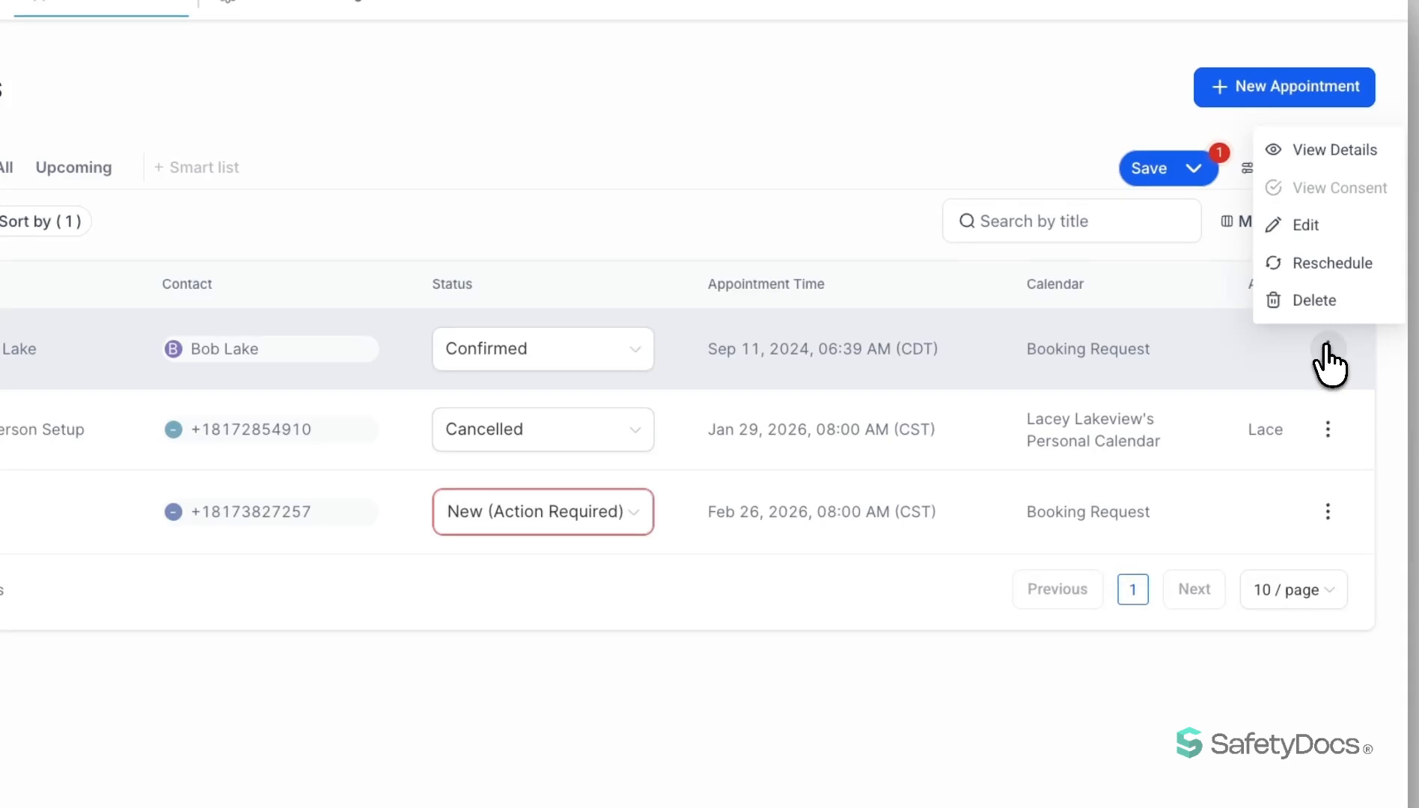
left_click(1306, 154)
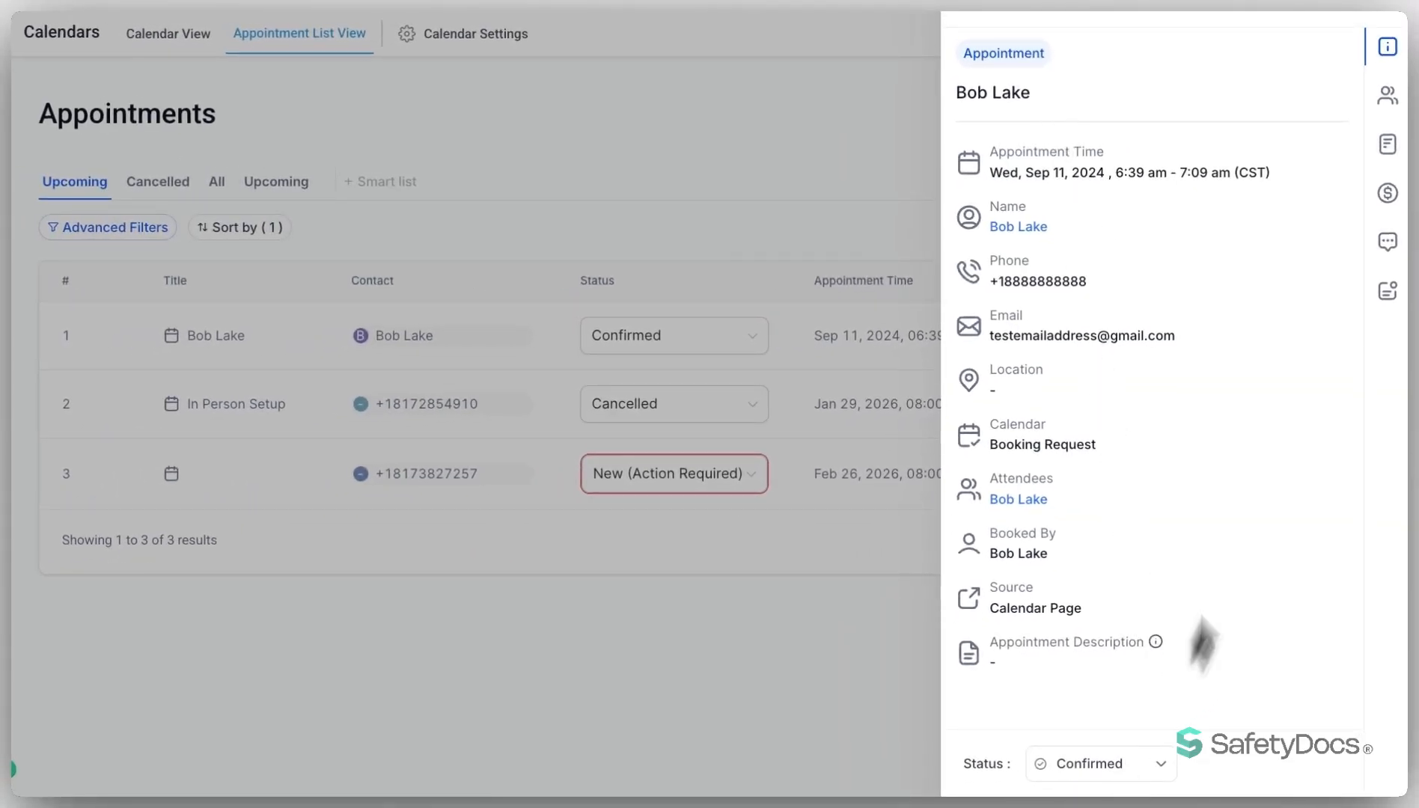
left_click(1386, 97)
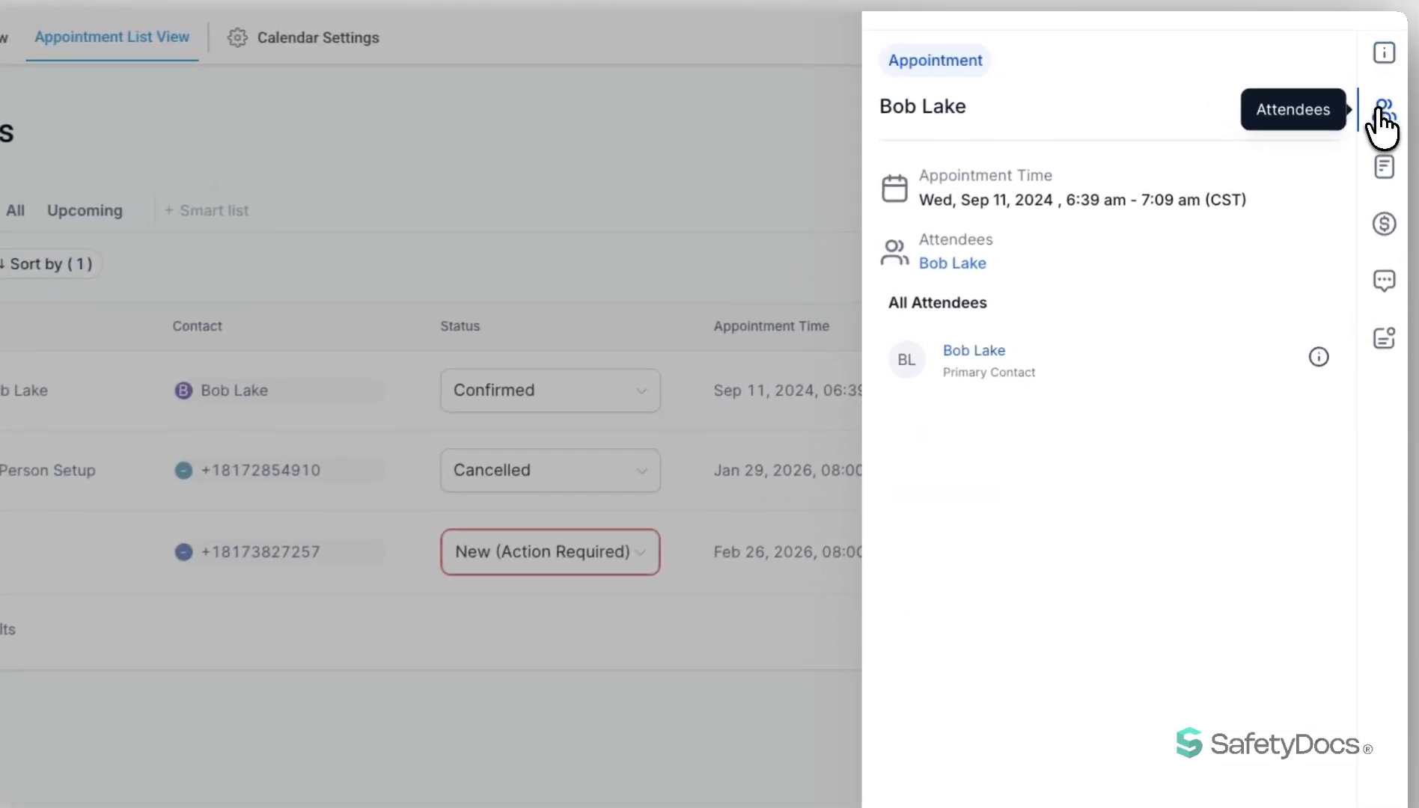
left_click(1385, 193)
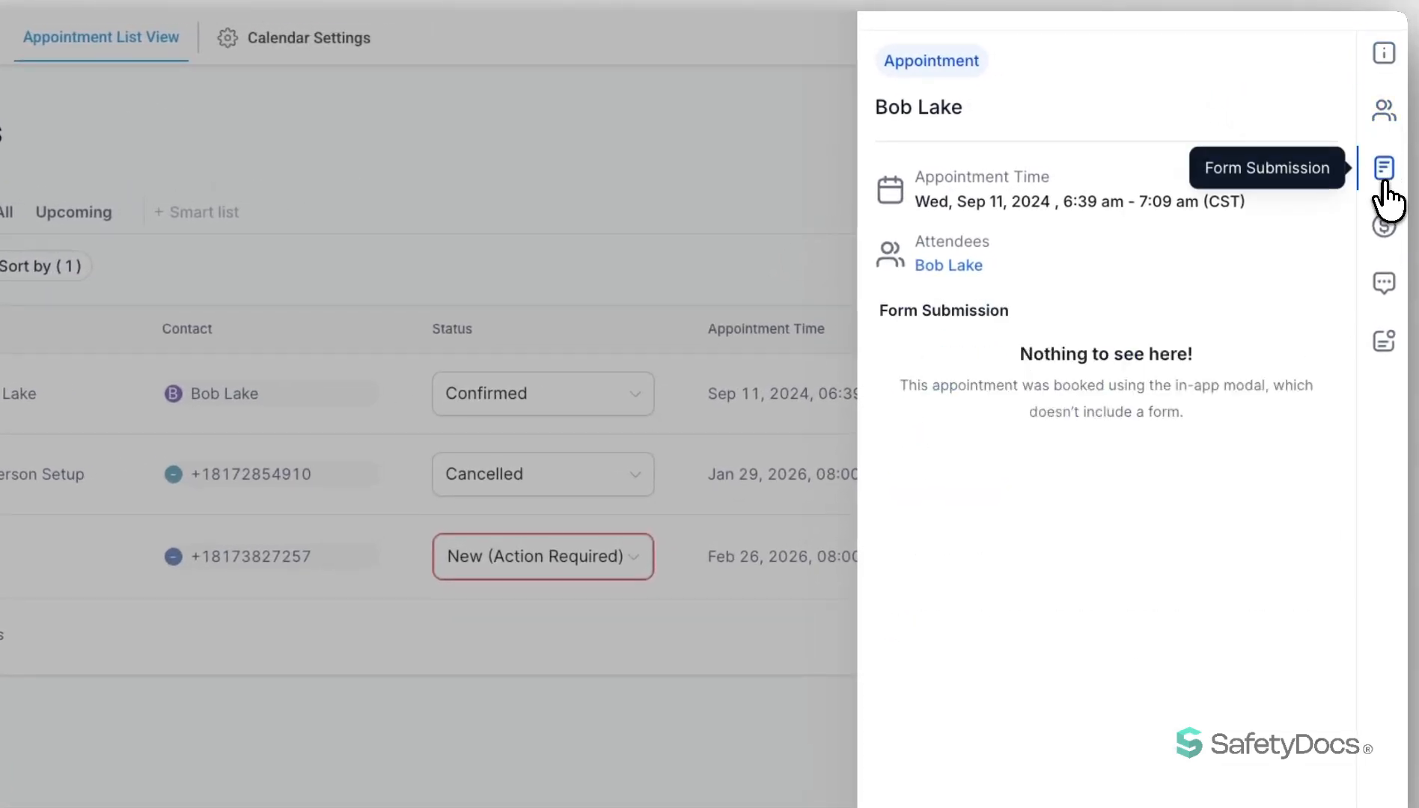
left_click(1385, 238)
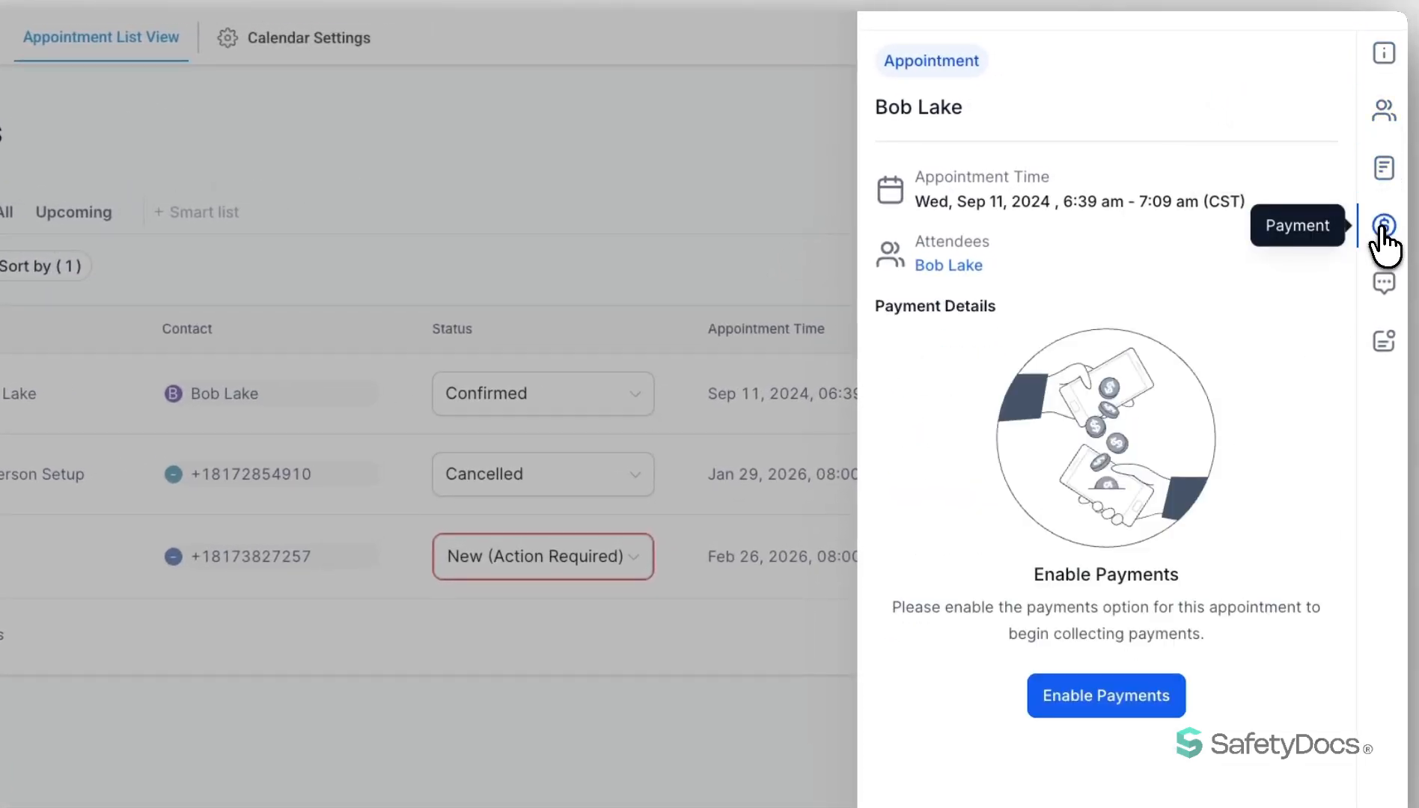
left_click(1383, 302)
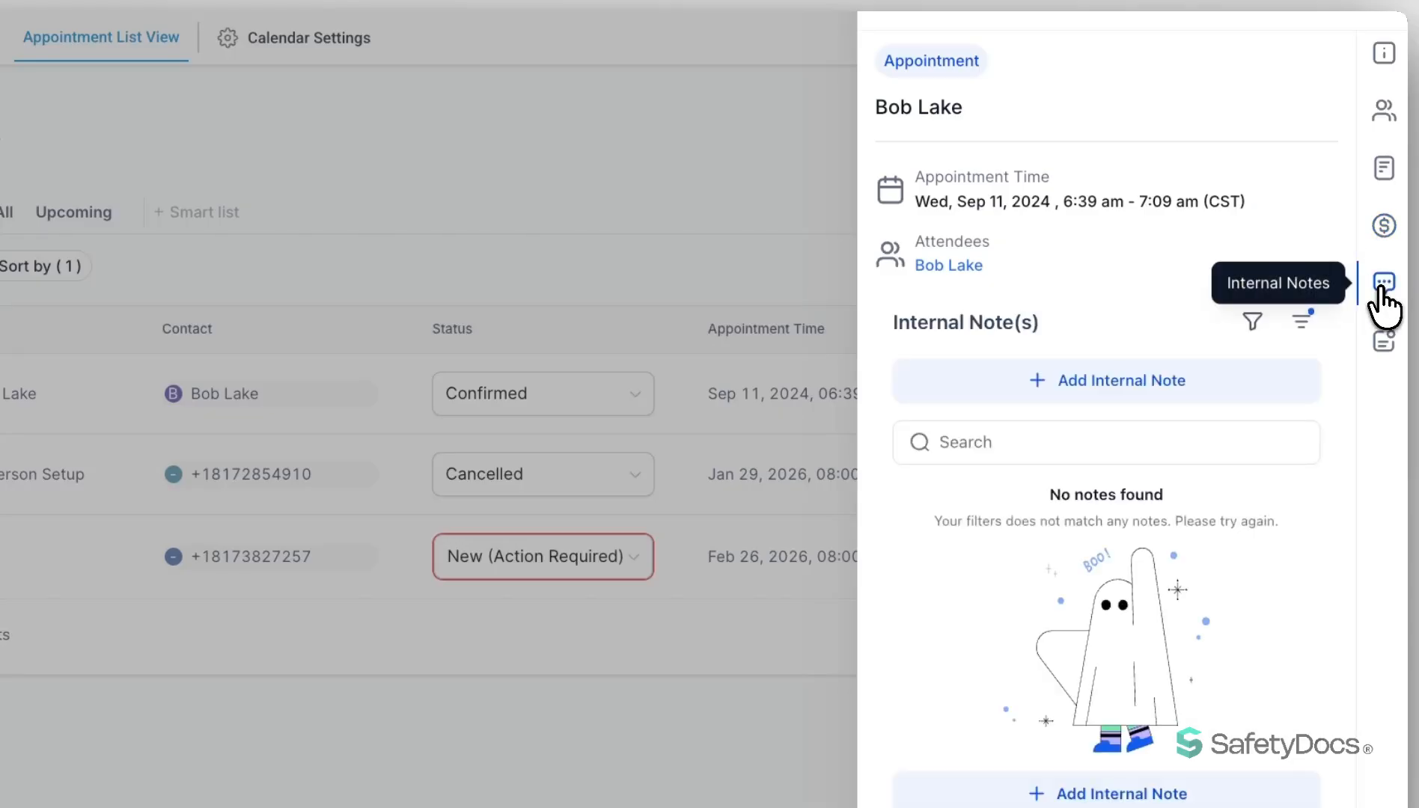
- View the activity log of the Sep 11, 2024 appointment and examine the actions available for its row
left_click(1384, 358)
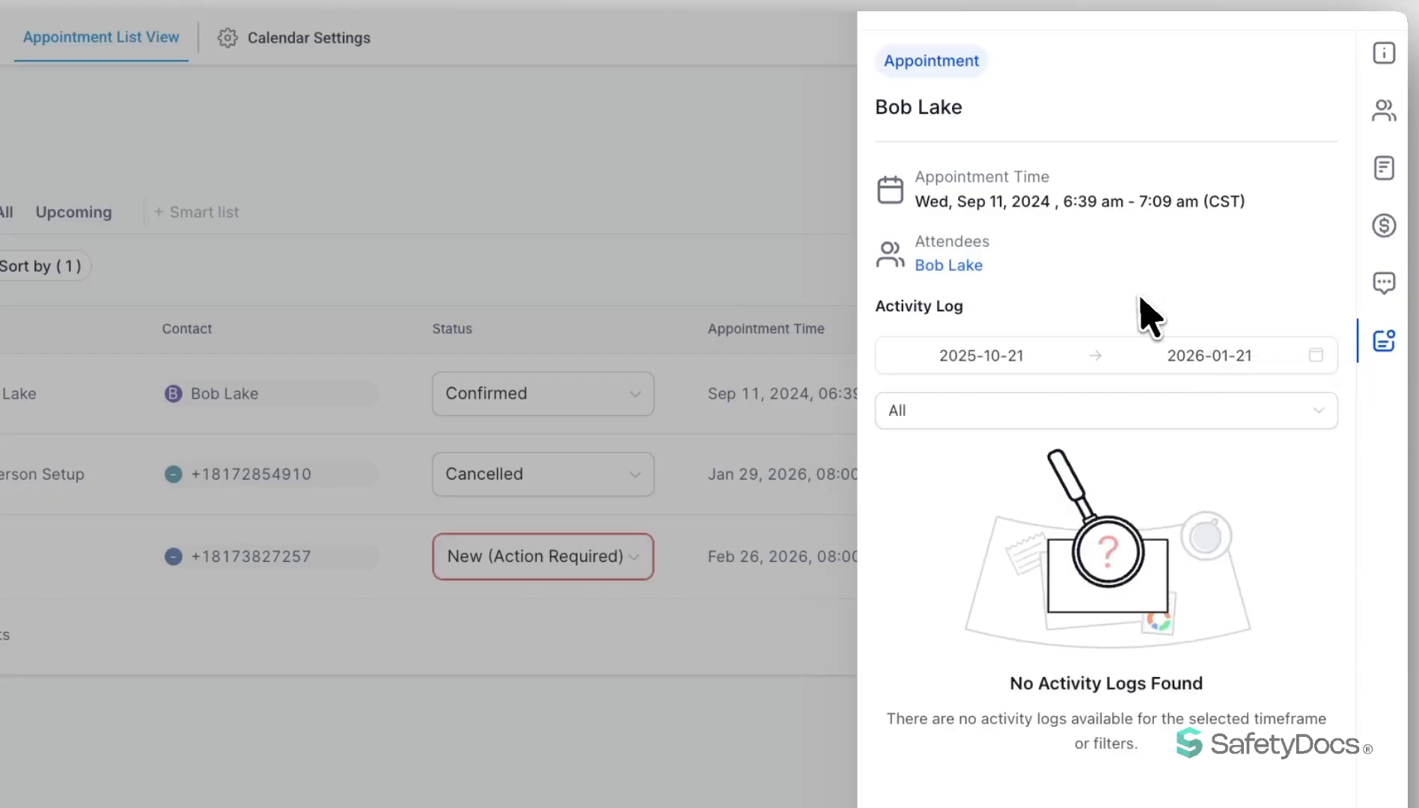
key("Escape")
left_click(1327, 394)
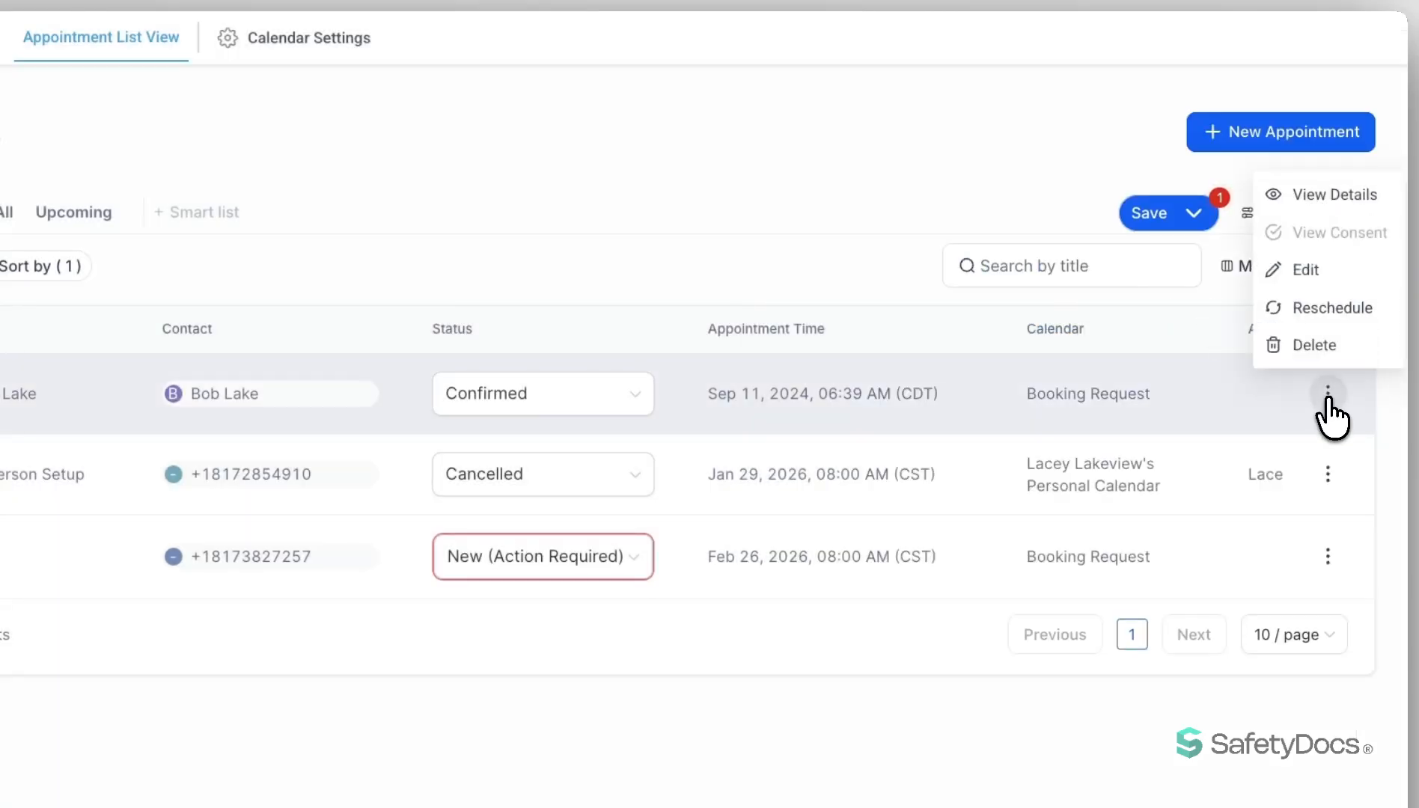
left_click(1306, 271)
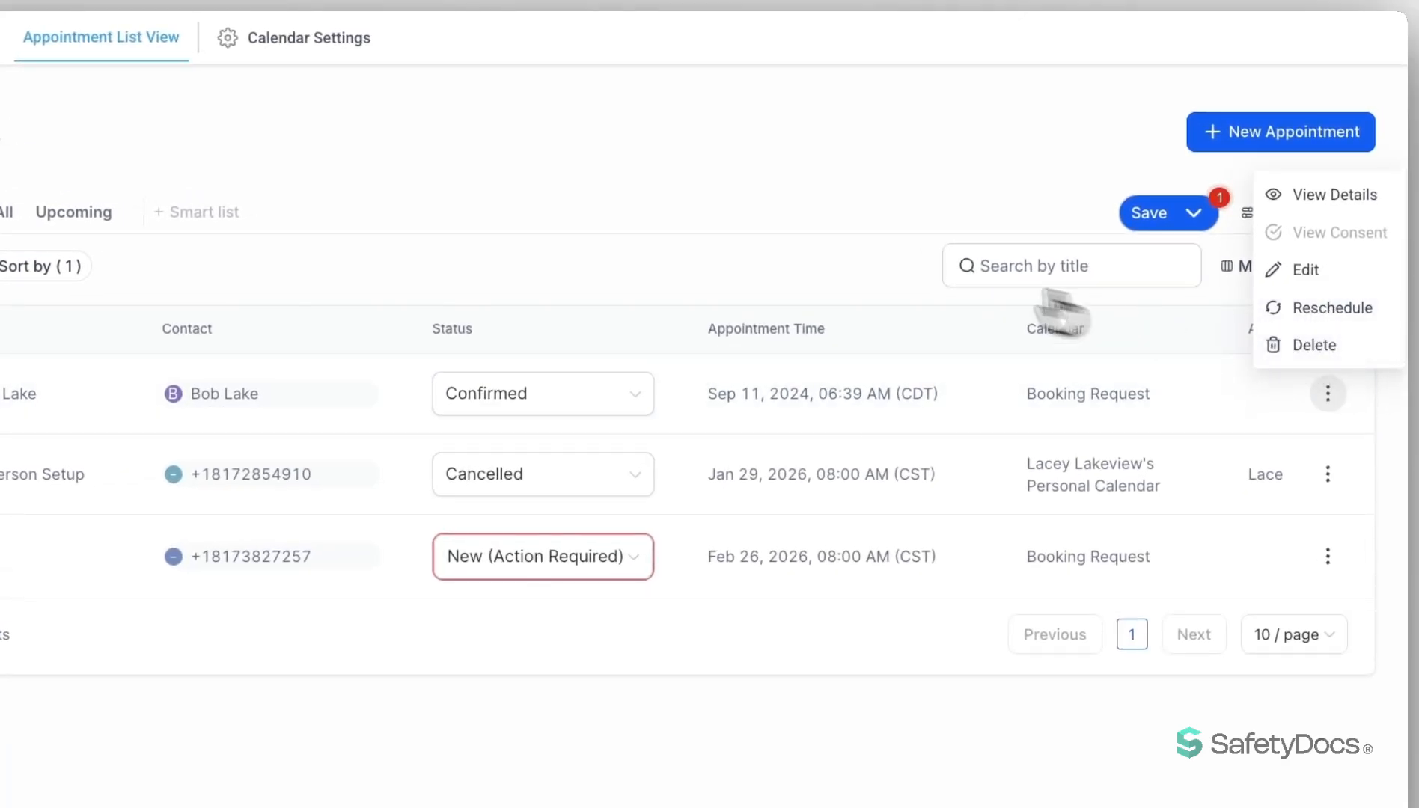
left_click(898, 267)
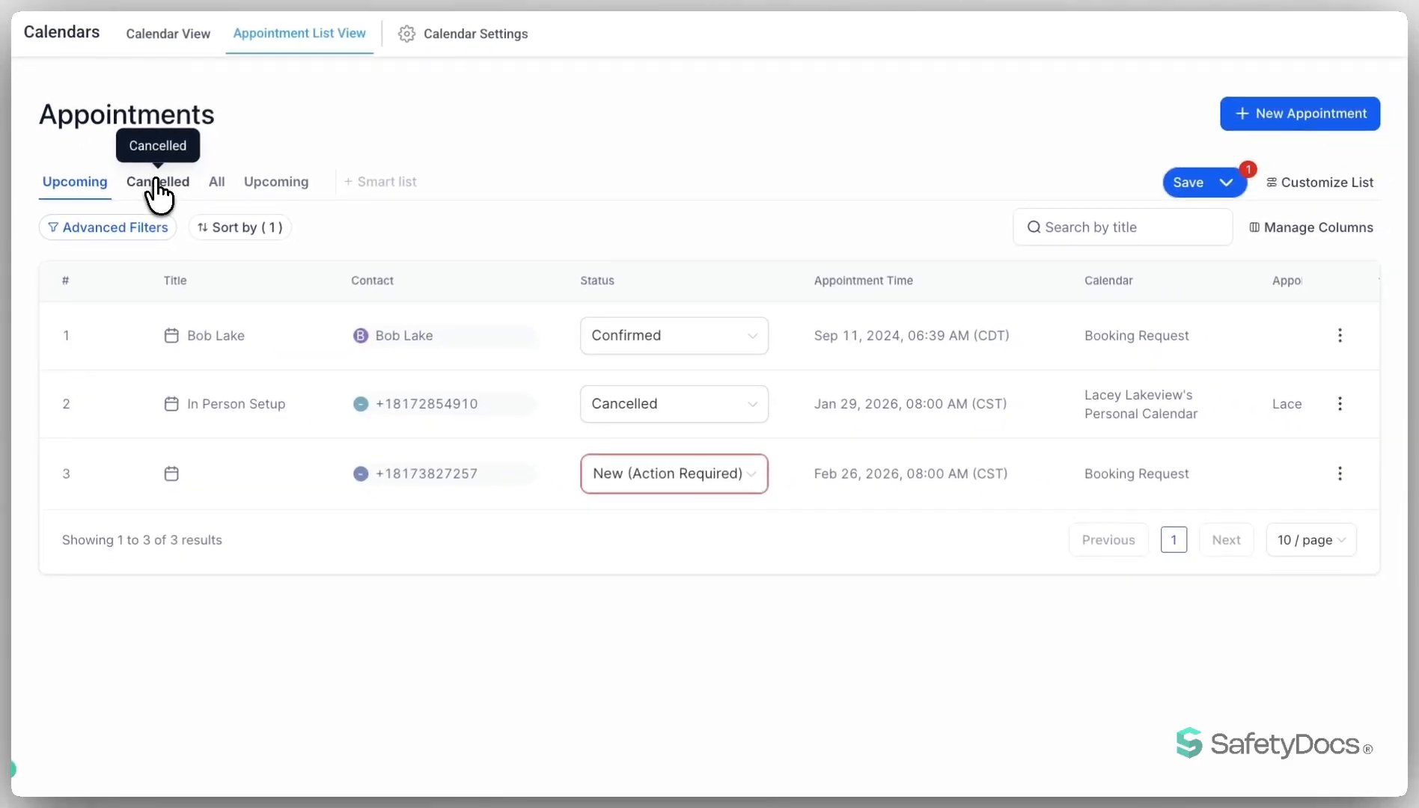
- View the Cancelled, All and second Upcoming appointment lists one after another
left_click(157, 183)
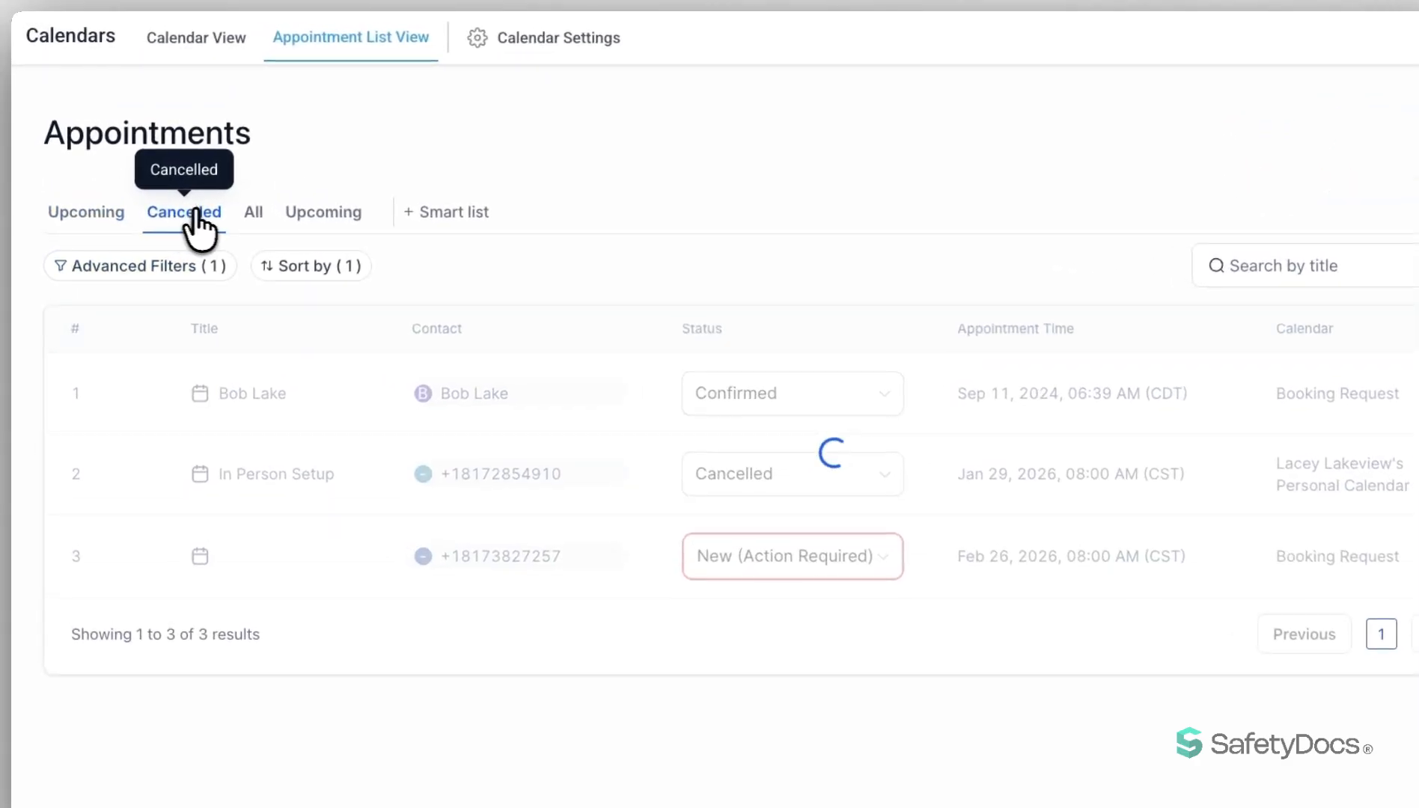
left_click(251, 213)
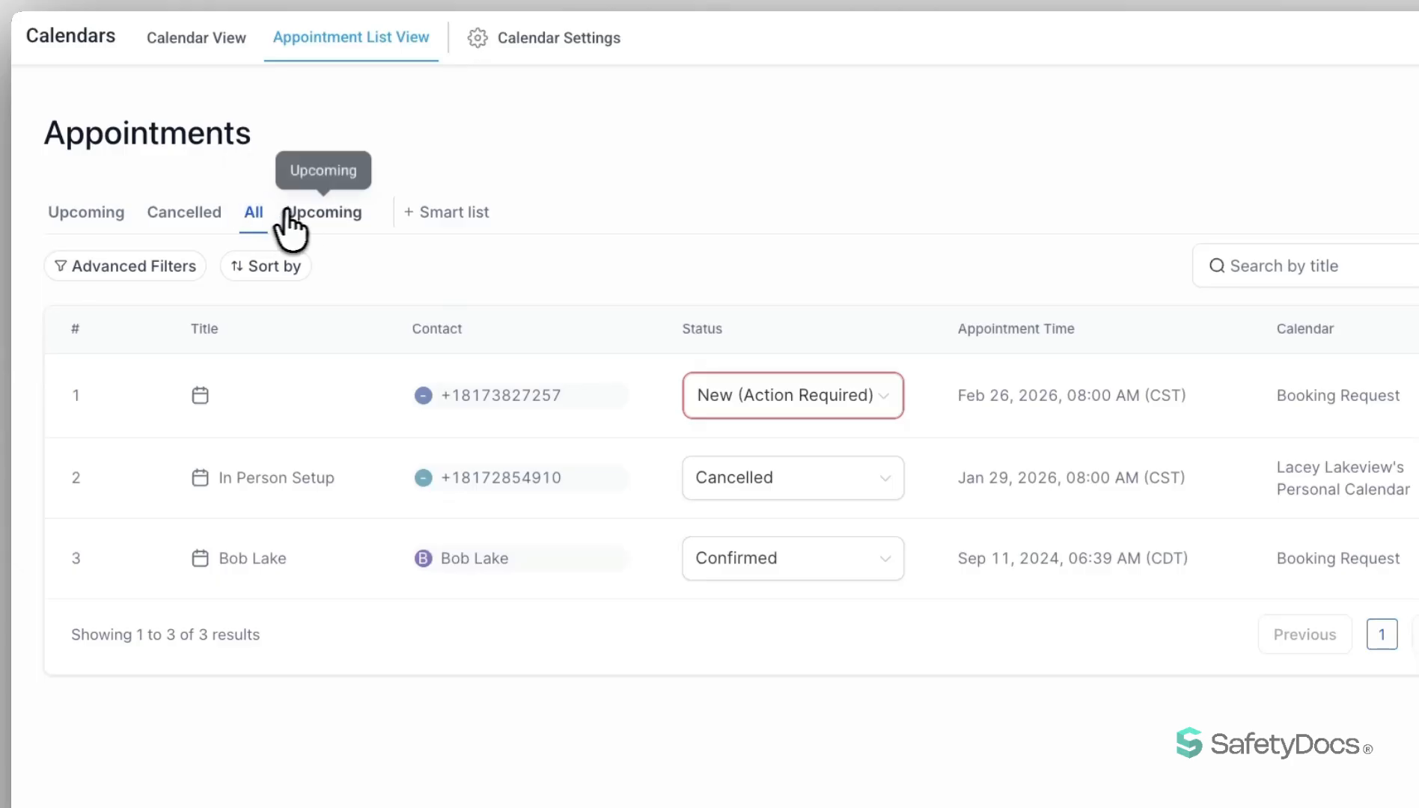
left_click(323, 217)
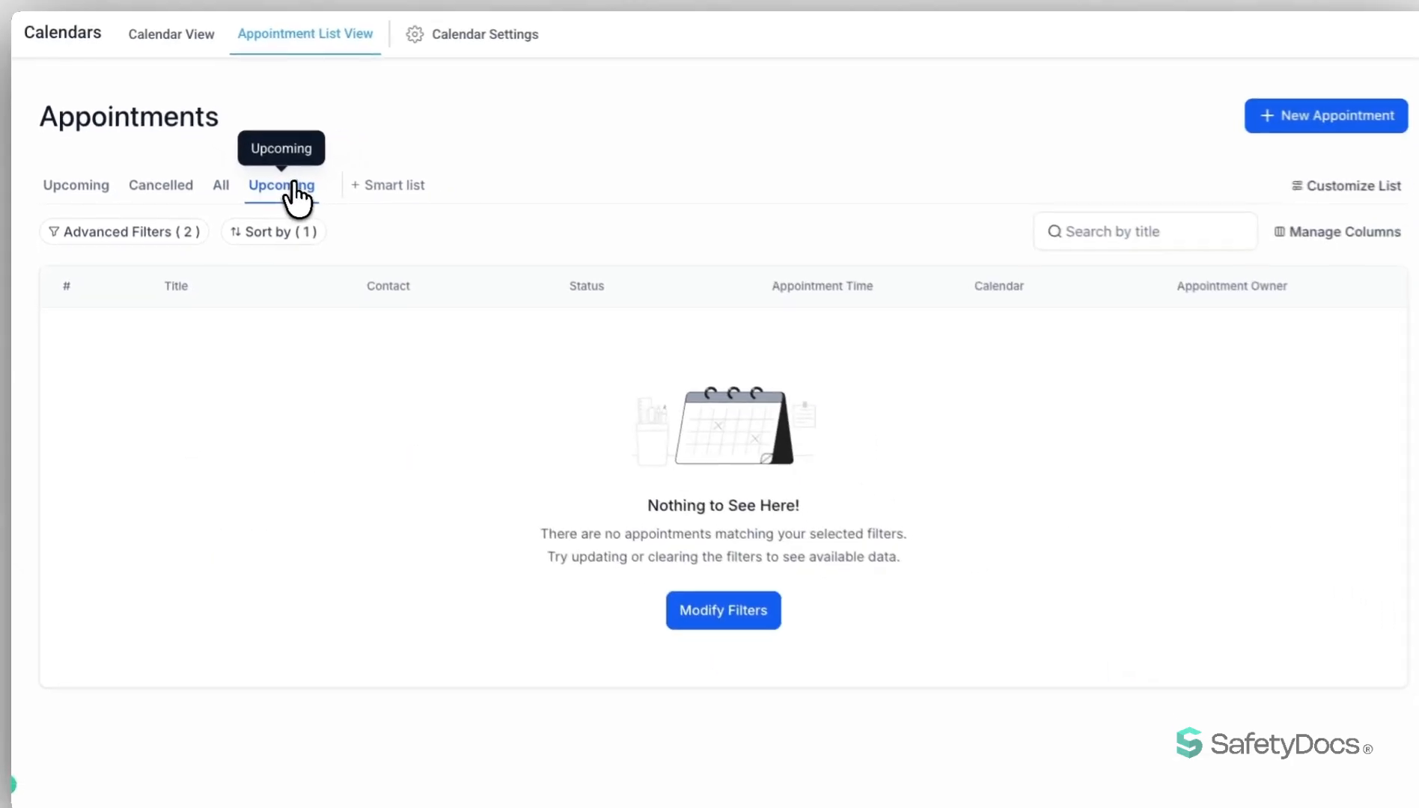
- Delete the second Upcoming smart list through its customization options and confirm the deletion
left_click(1335, 188)
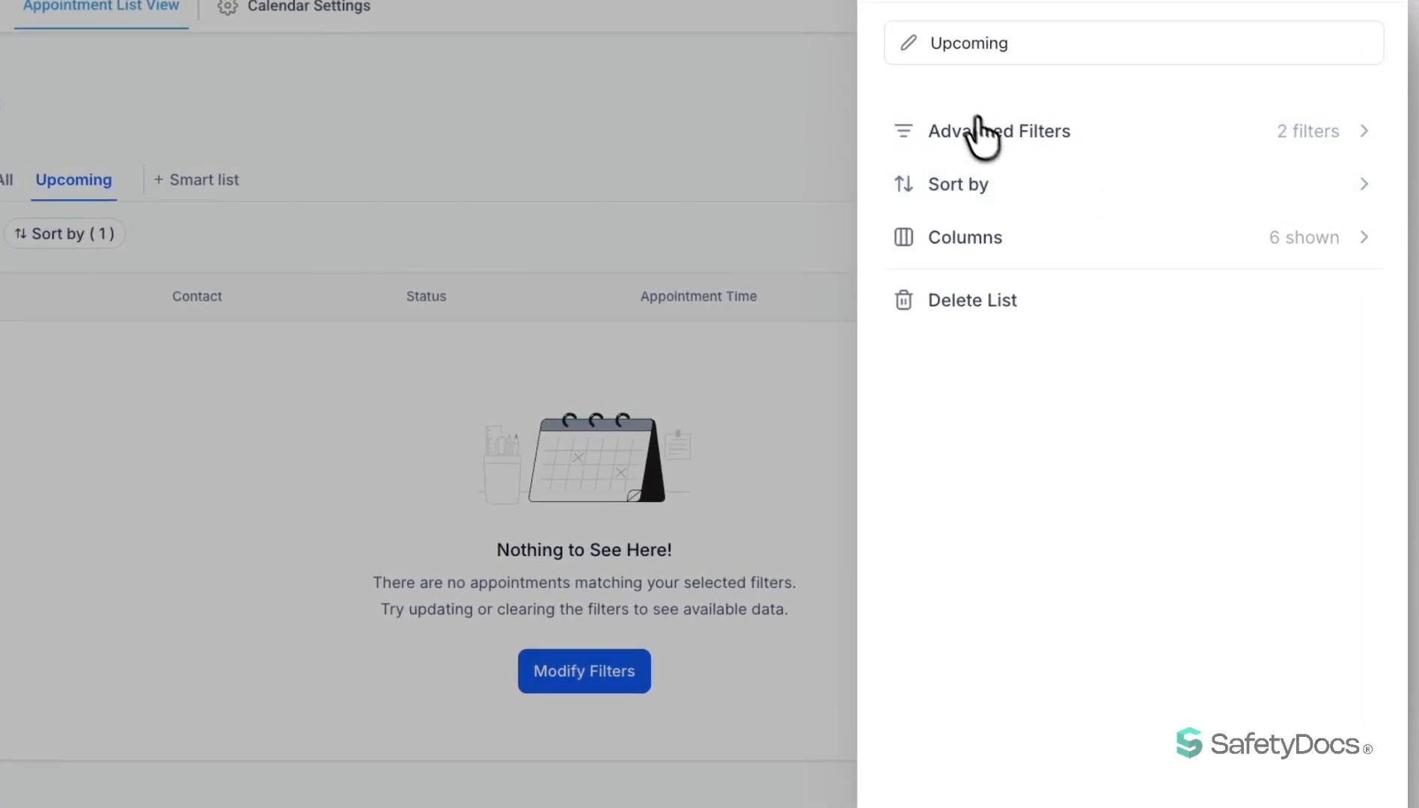
left_click_drag(934, 48, 1010, 47)
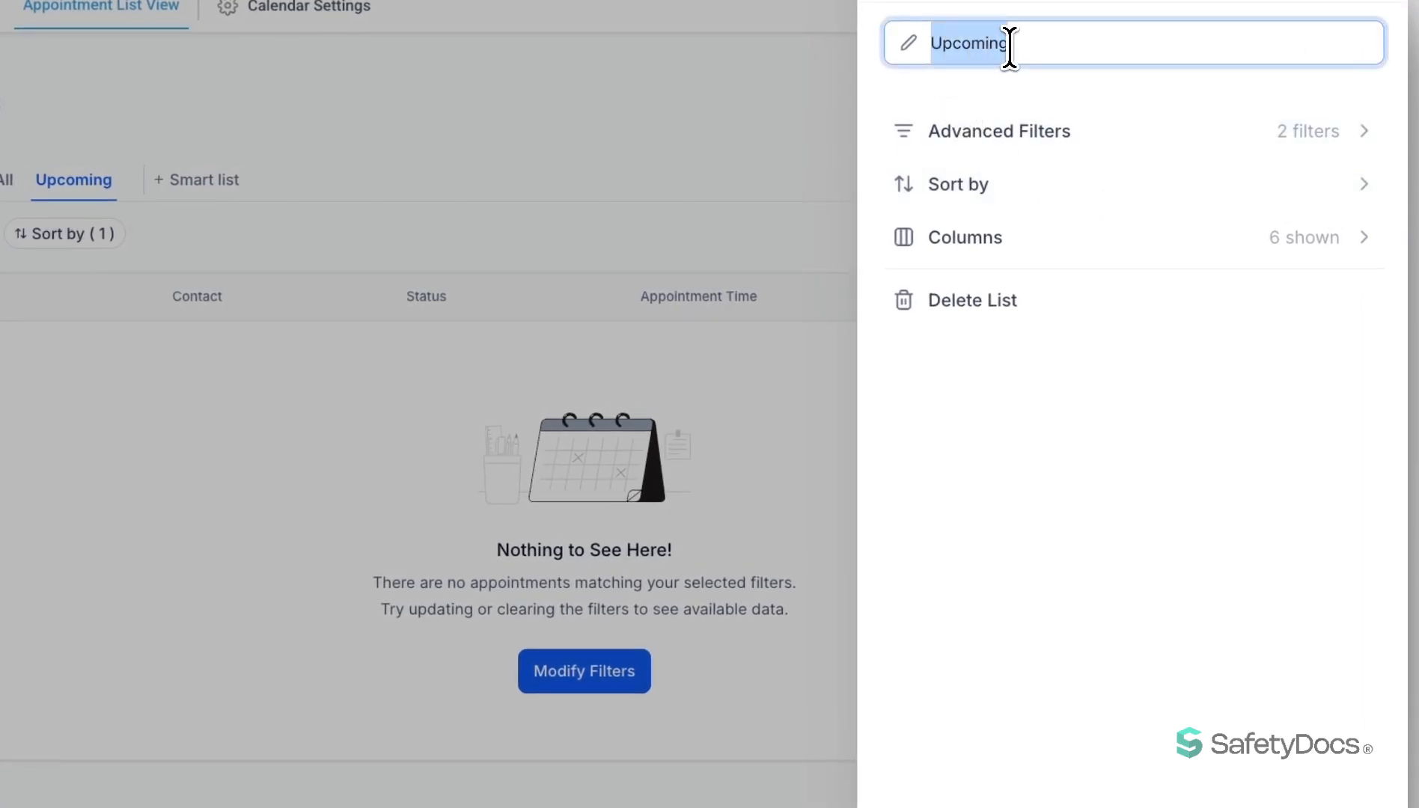
left_click(948, 303)
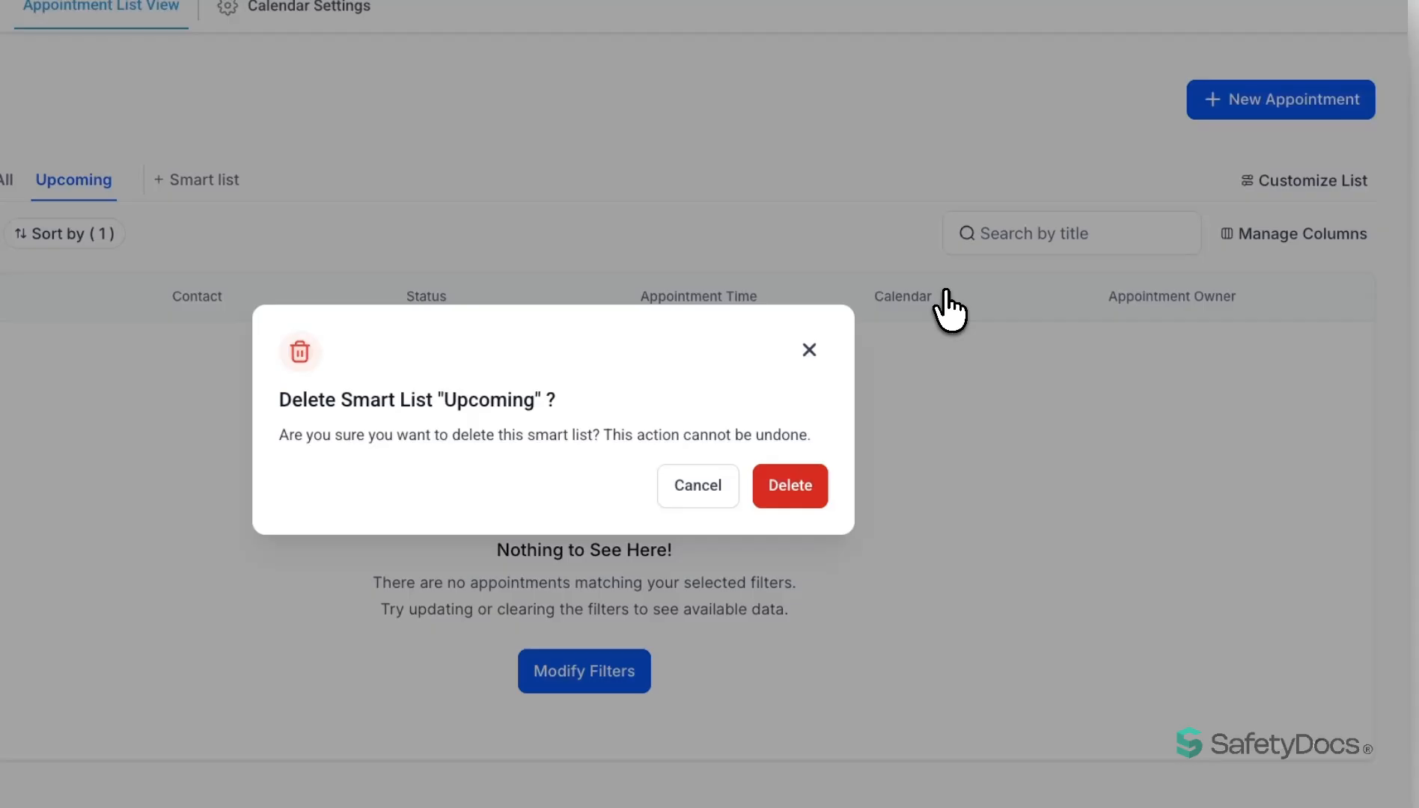
left_click(789, 485)
- Show the Source and Created By columns in the All list, hide Status, Invitees and Appointment Owner, and view the save options
left_click(1262, 238)
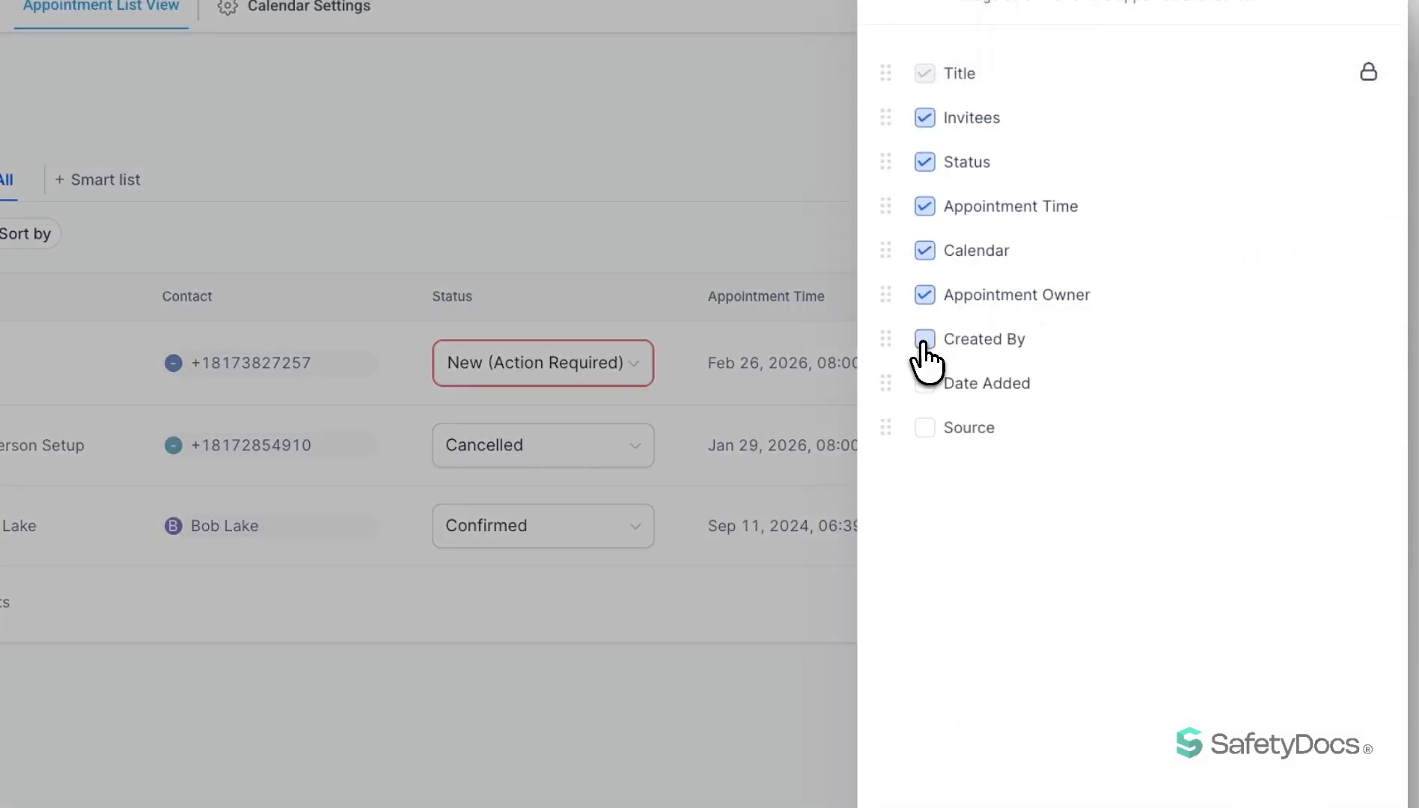
left_click(924, 419)
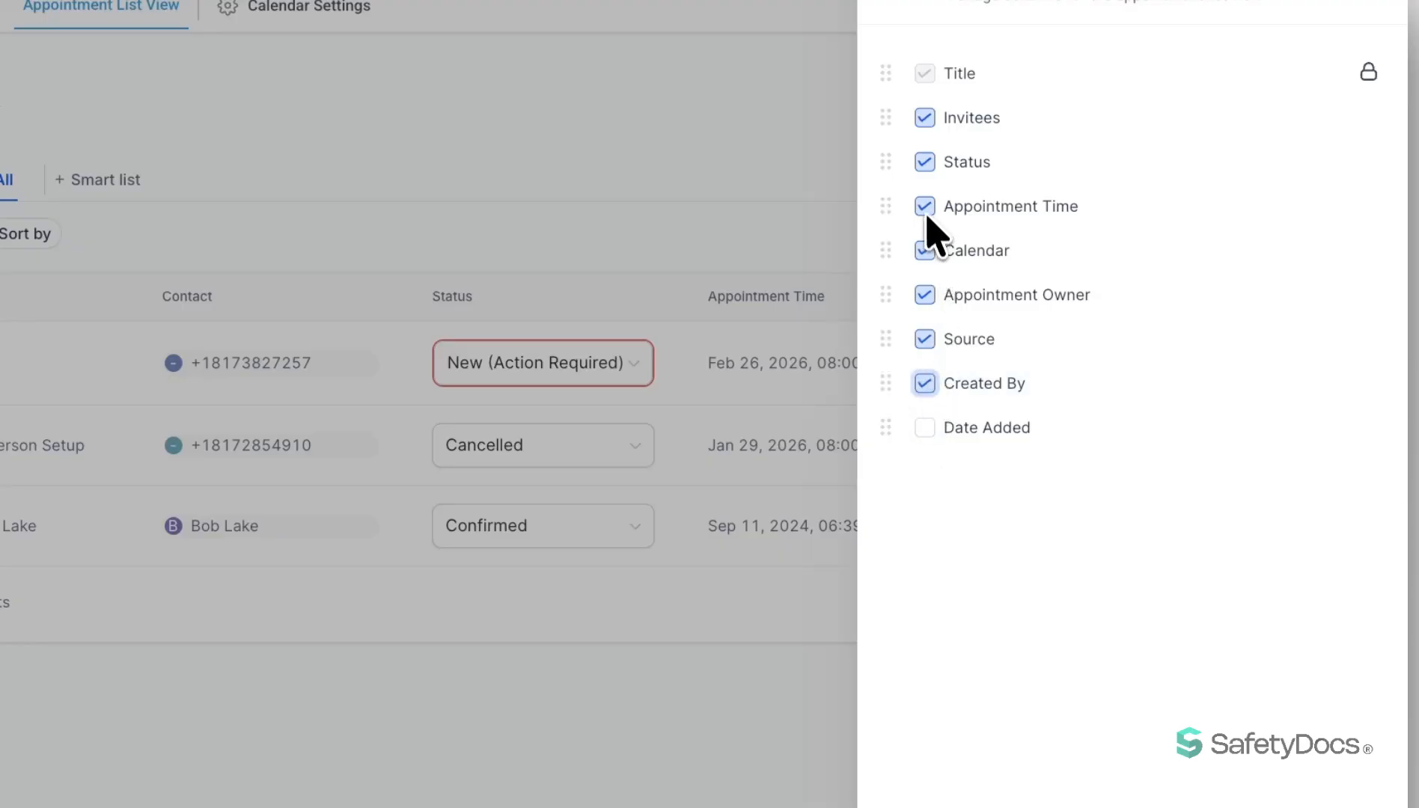
left_click(925, 162)
left_click(925, 118)
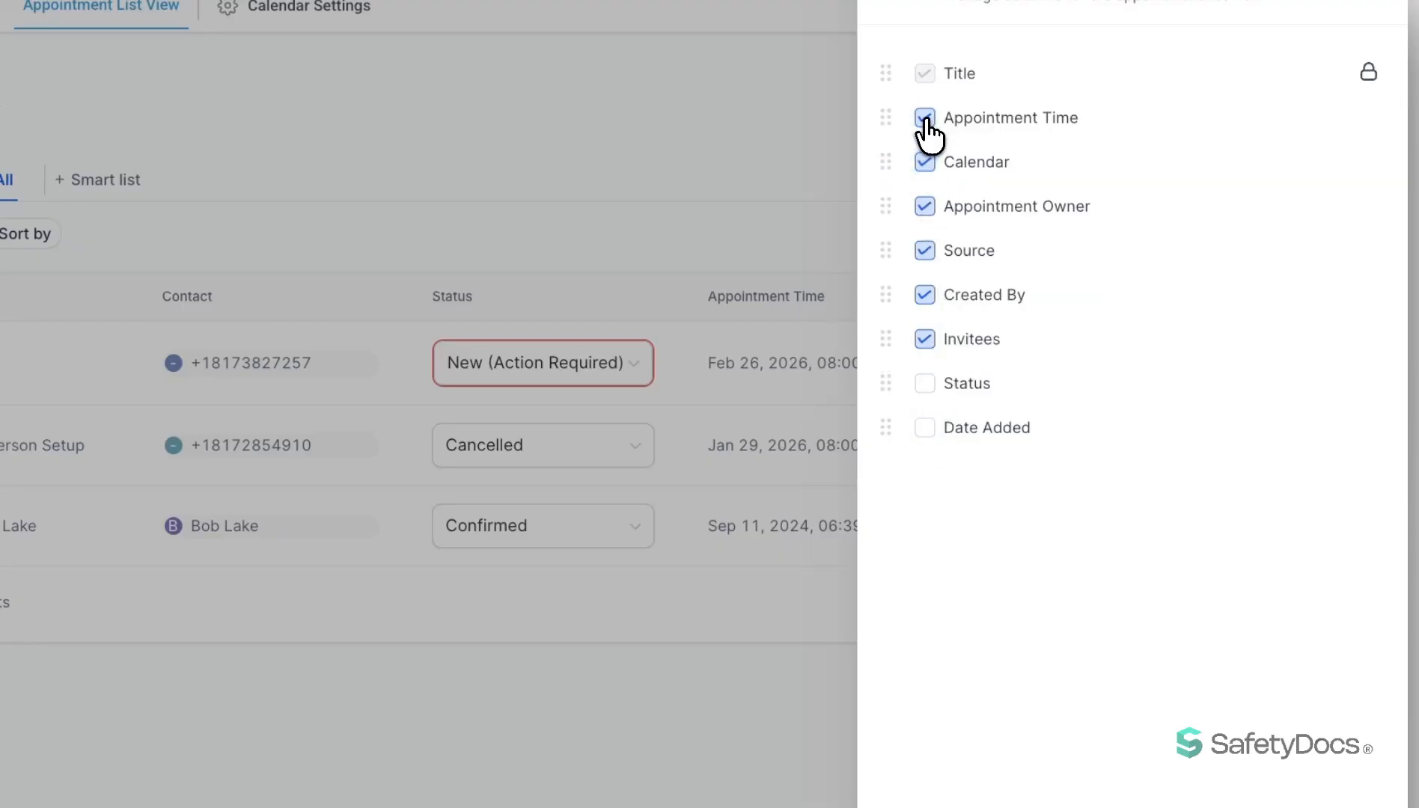
left_click(926, 207)
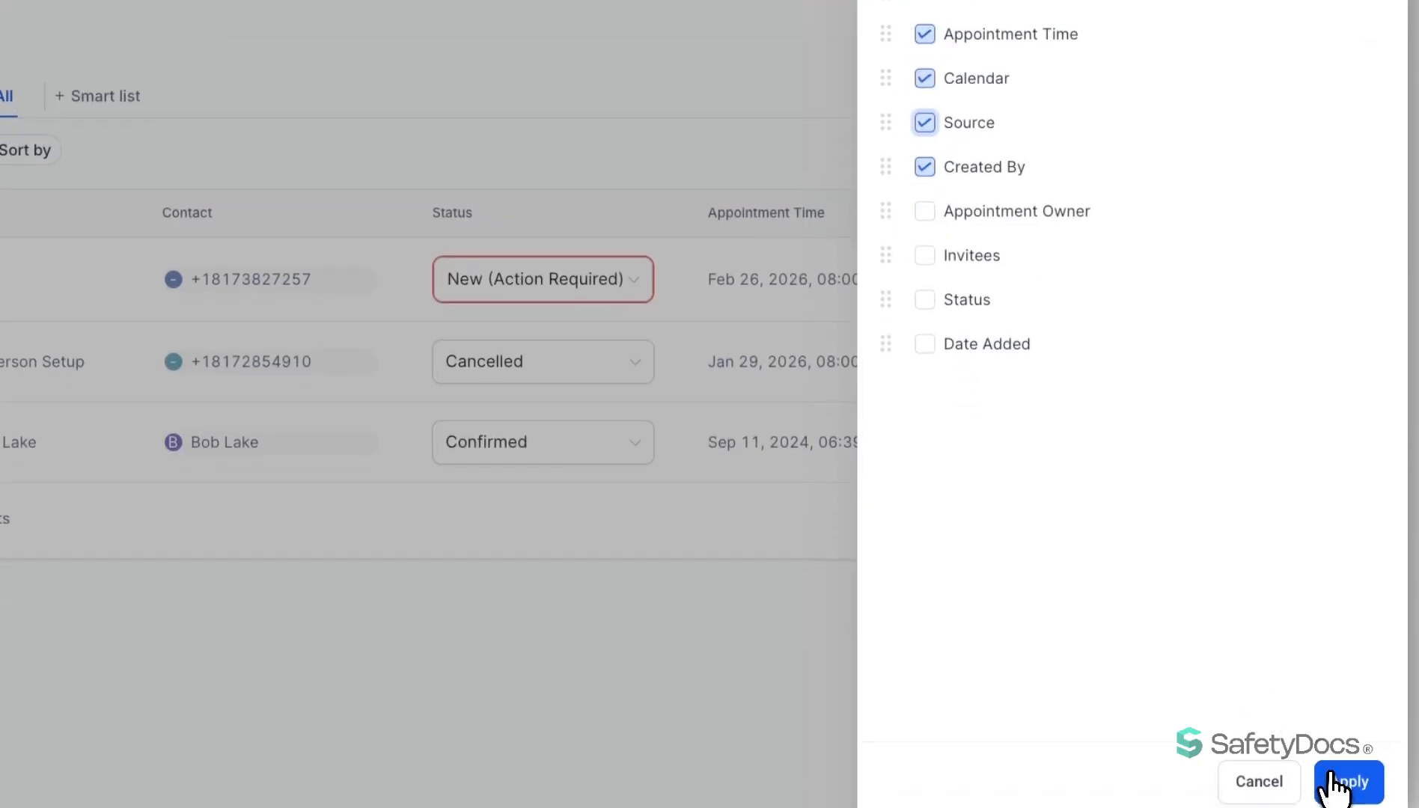
left_click(1336, 782)
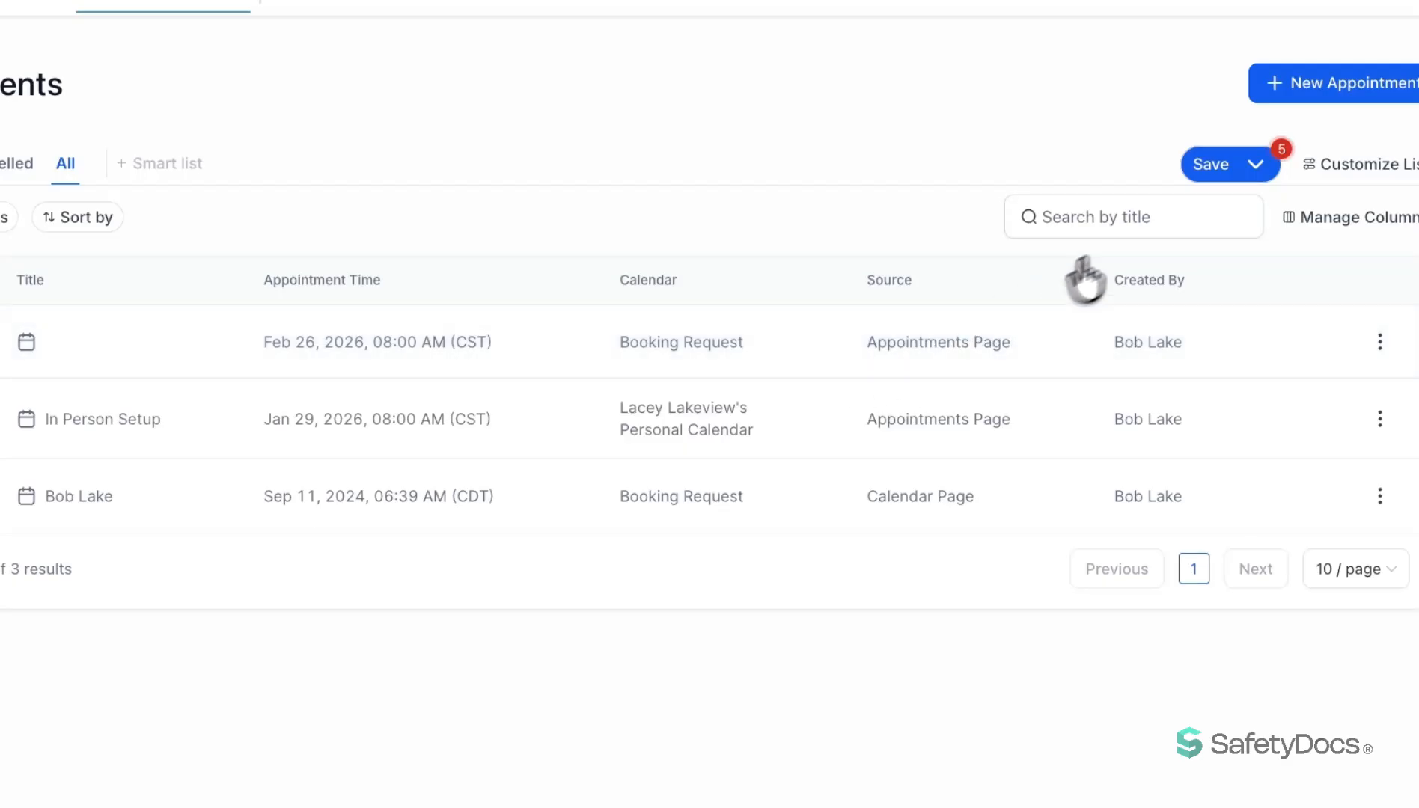
left_click(1215, 168)
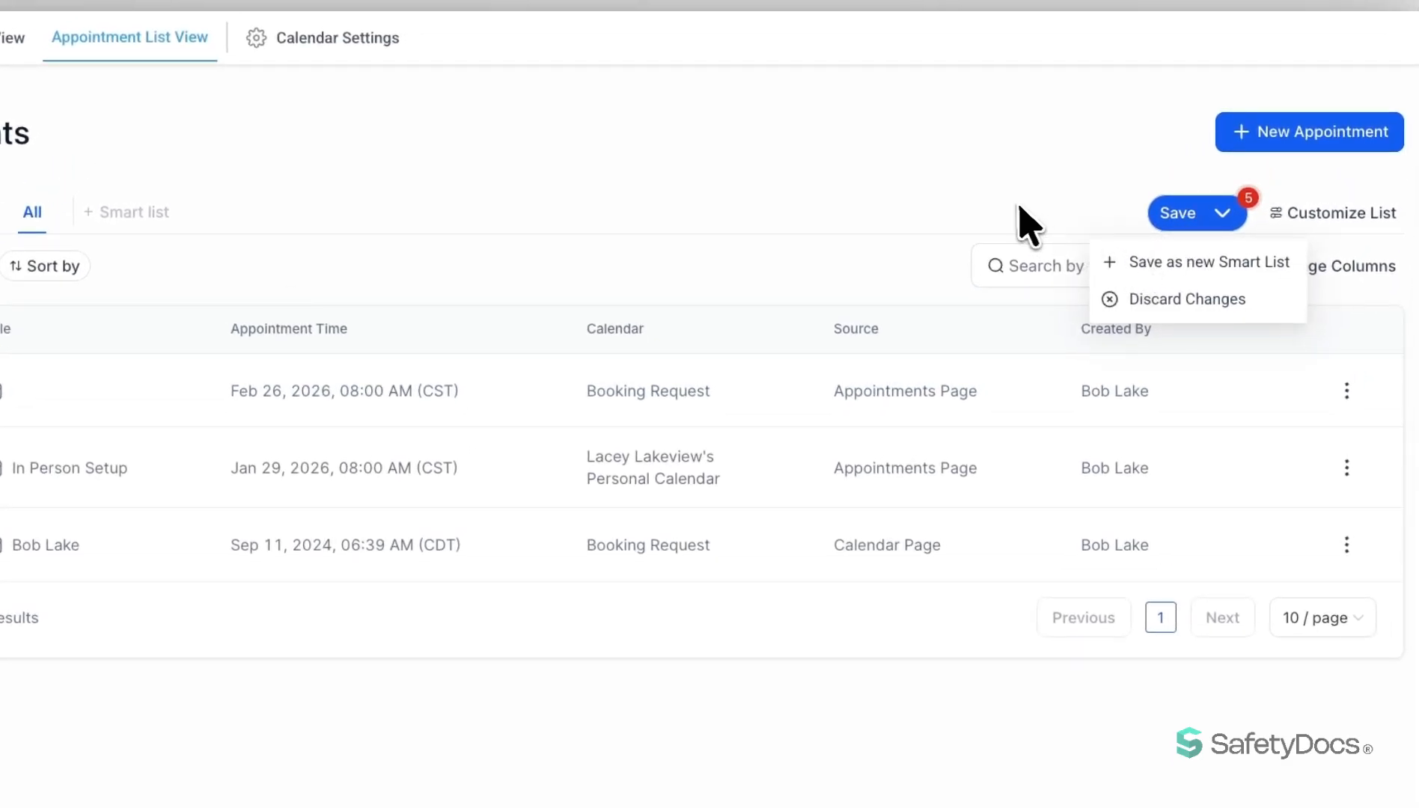
left_click(1050, 184)
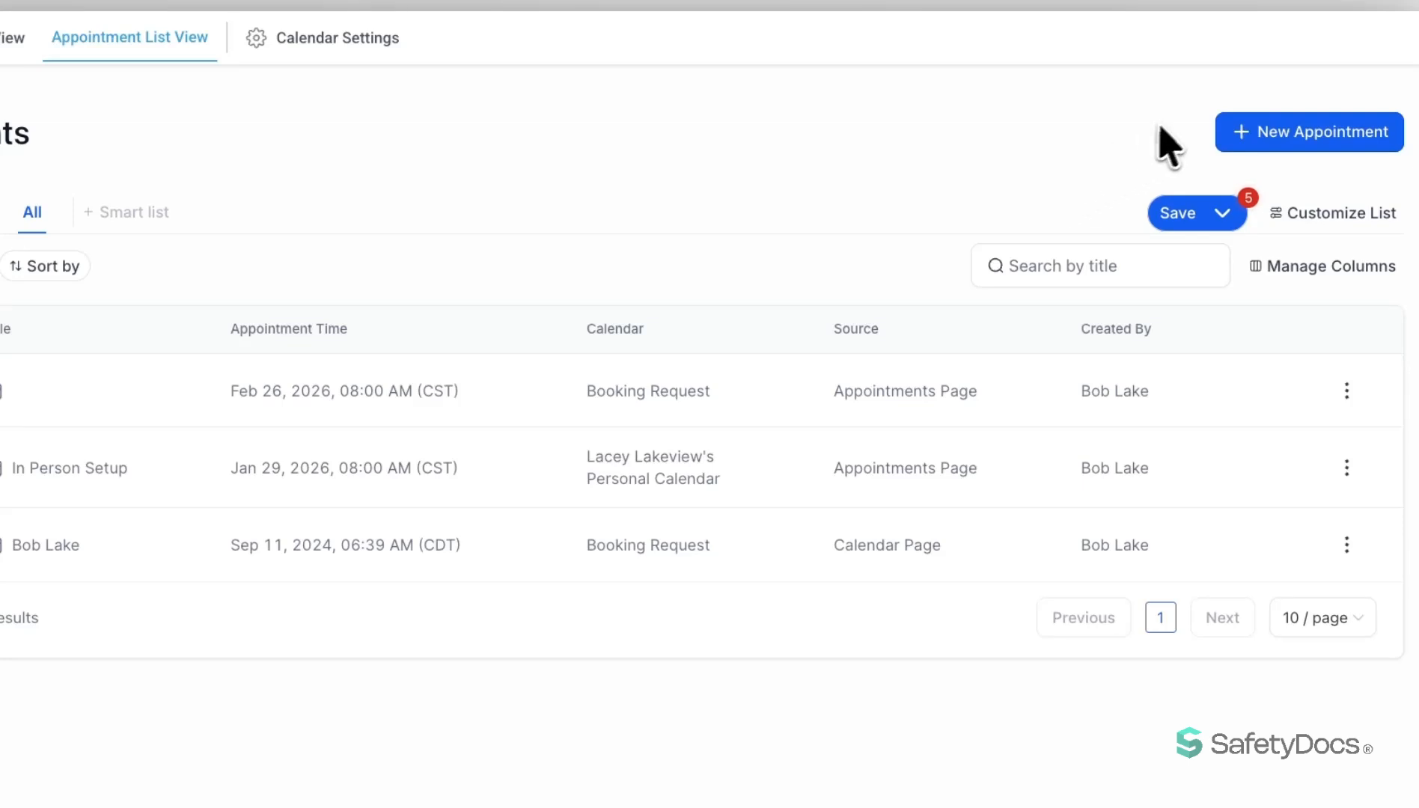
- Start a new appointment on the Appointments calendar and add a description field to it
left_click(1281, 142)
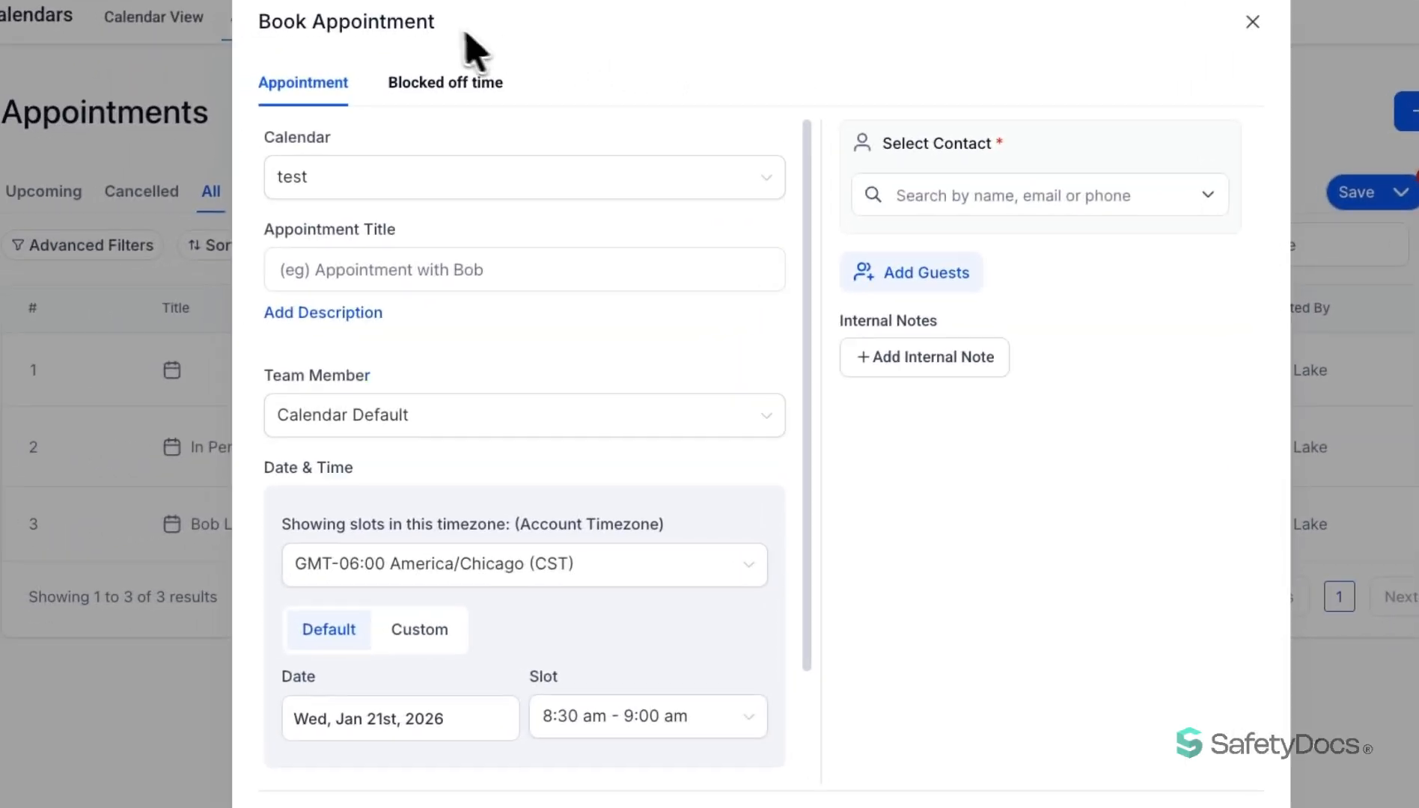
left_click_drag(428, 22, 260, 23)
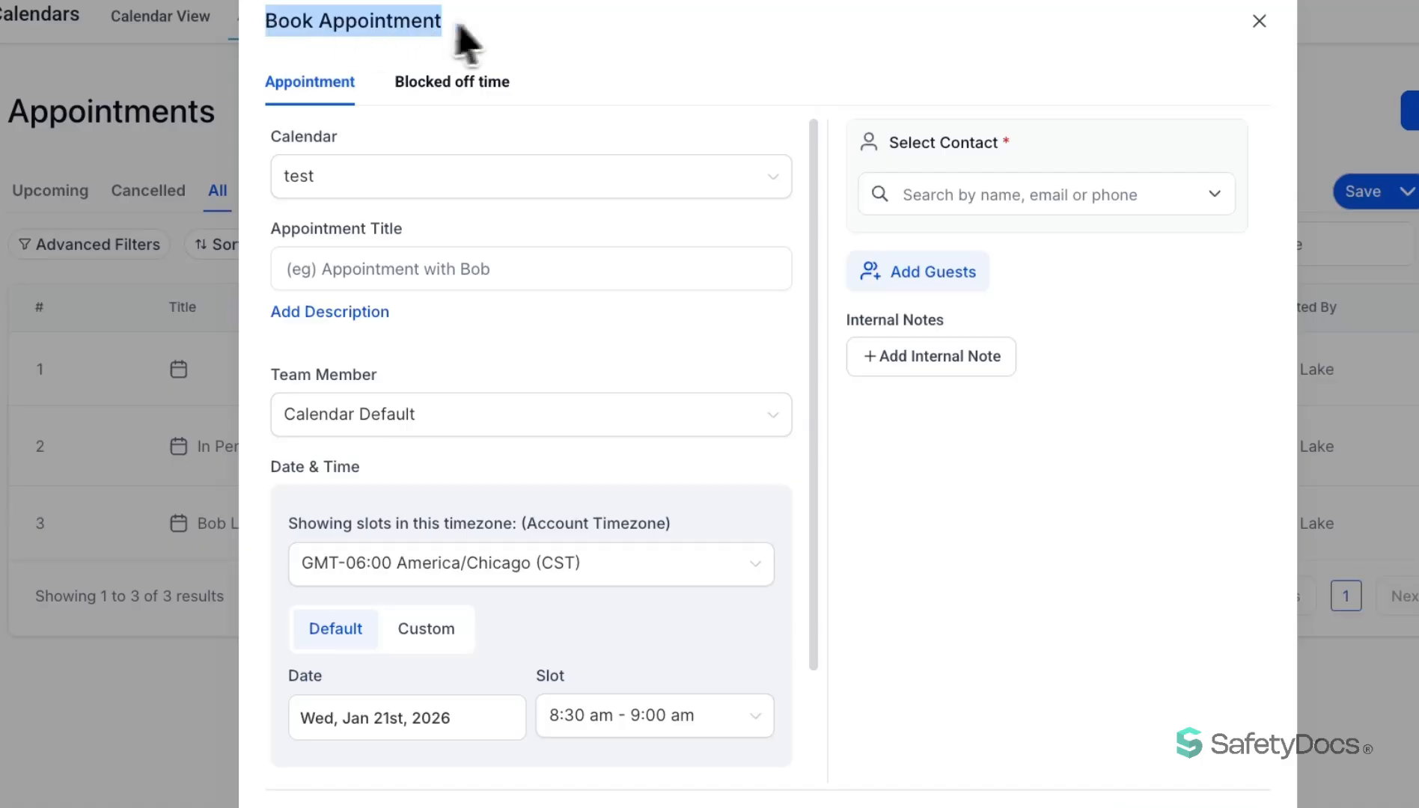
left_click(498, 24)
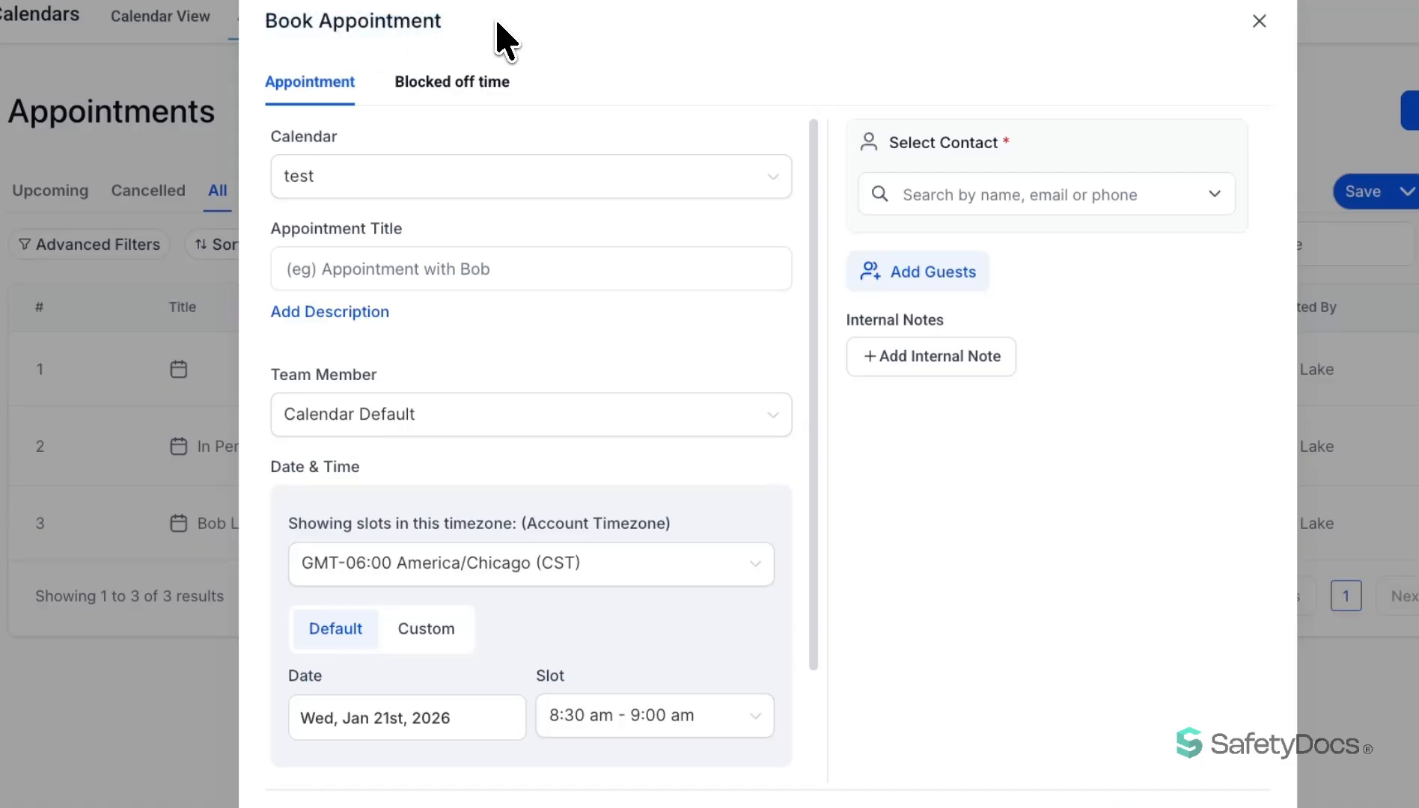
left_click(475, 176)
left_click(384, 307)
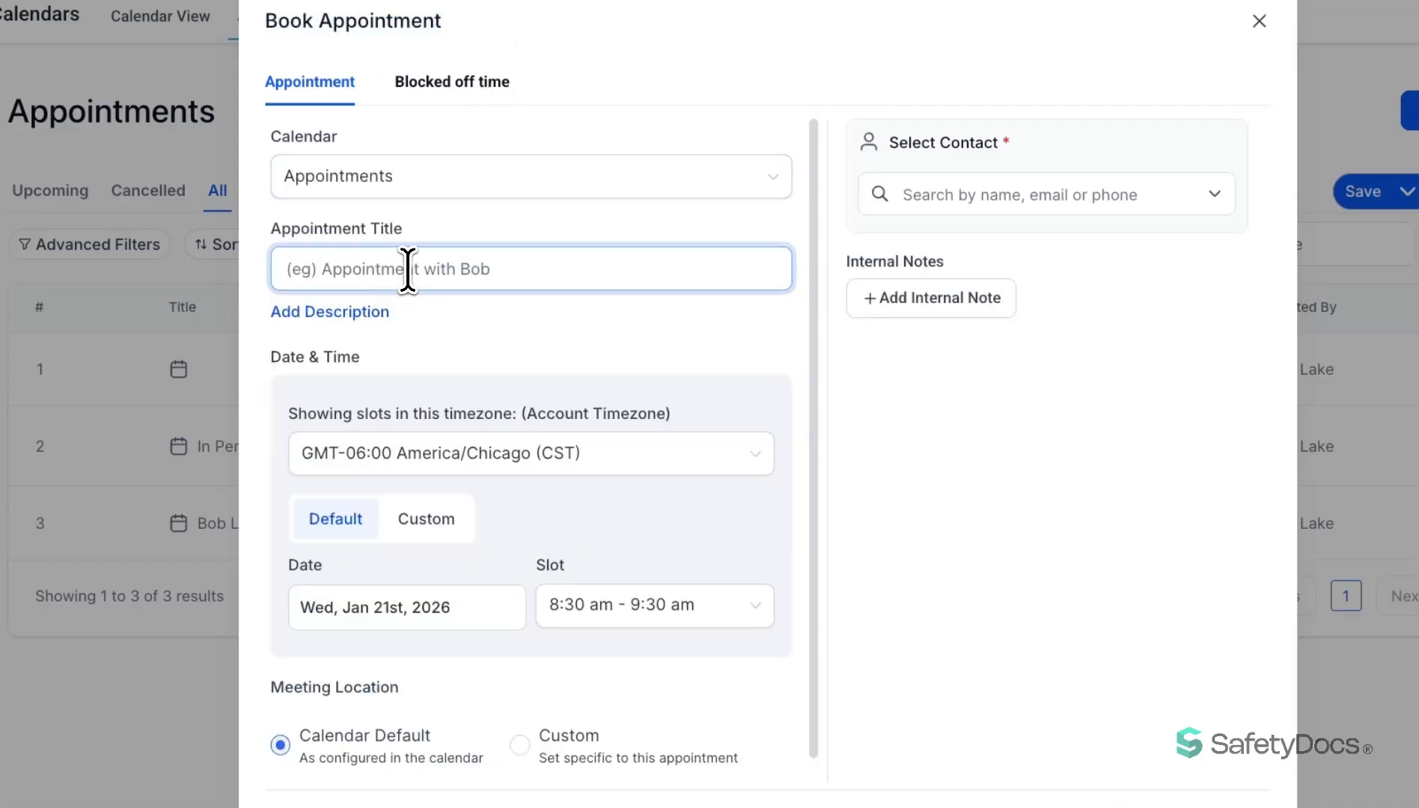
left_click(346, 313)
- Examine the time zone and default date choices in the new appointment's date and time section
scroll(453, 437, "down", 3)
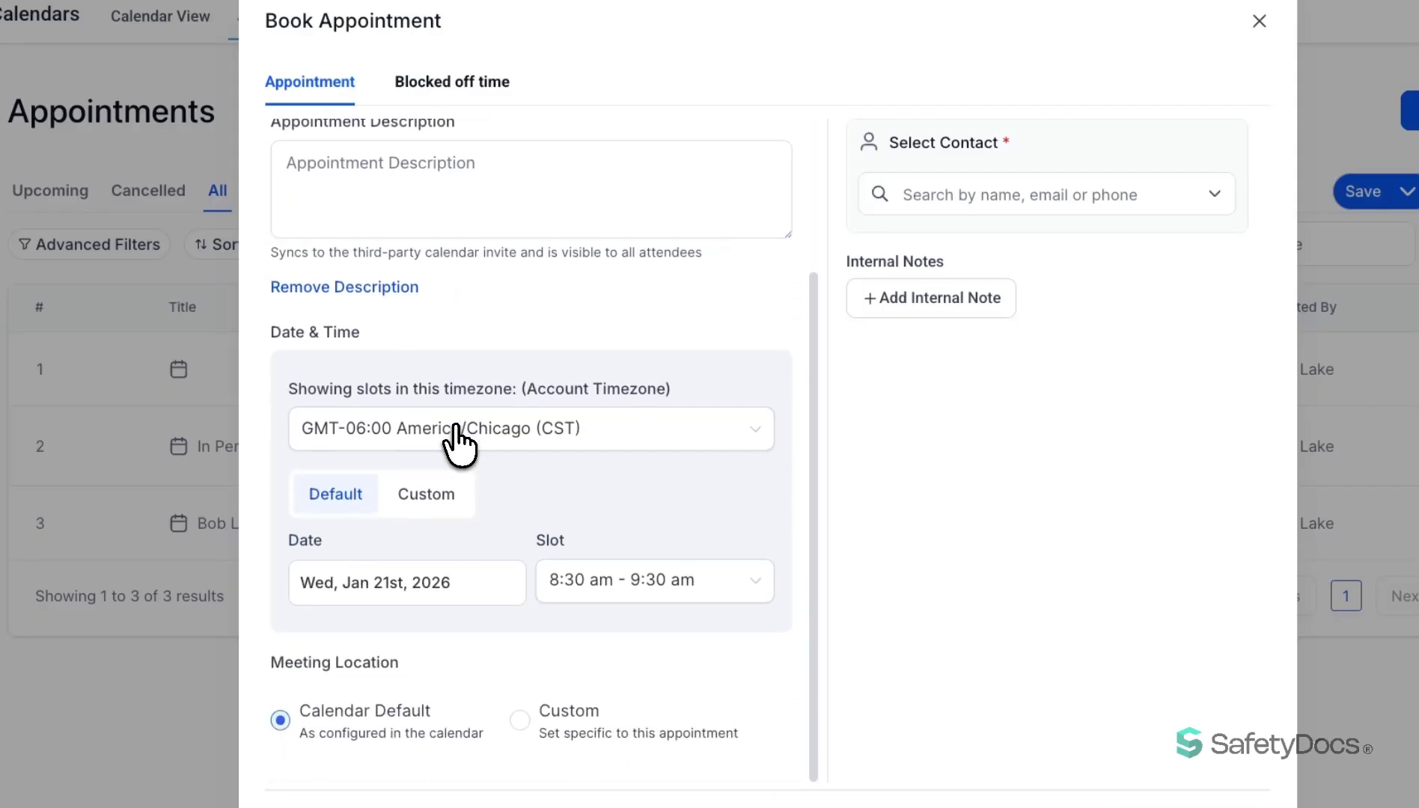
left_click(430, 438)
left_click(467, 393)
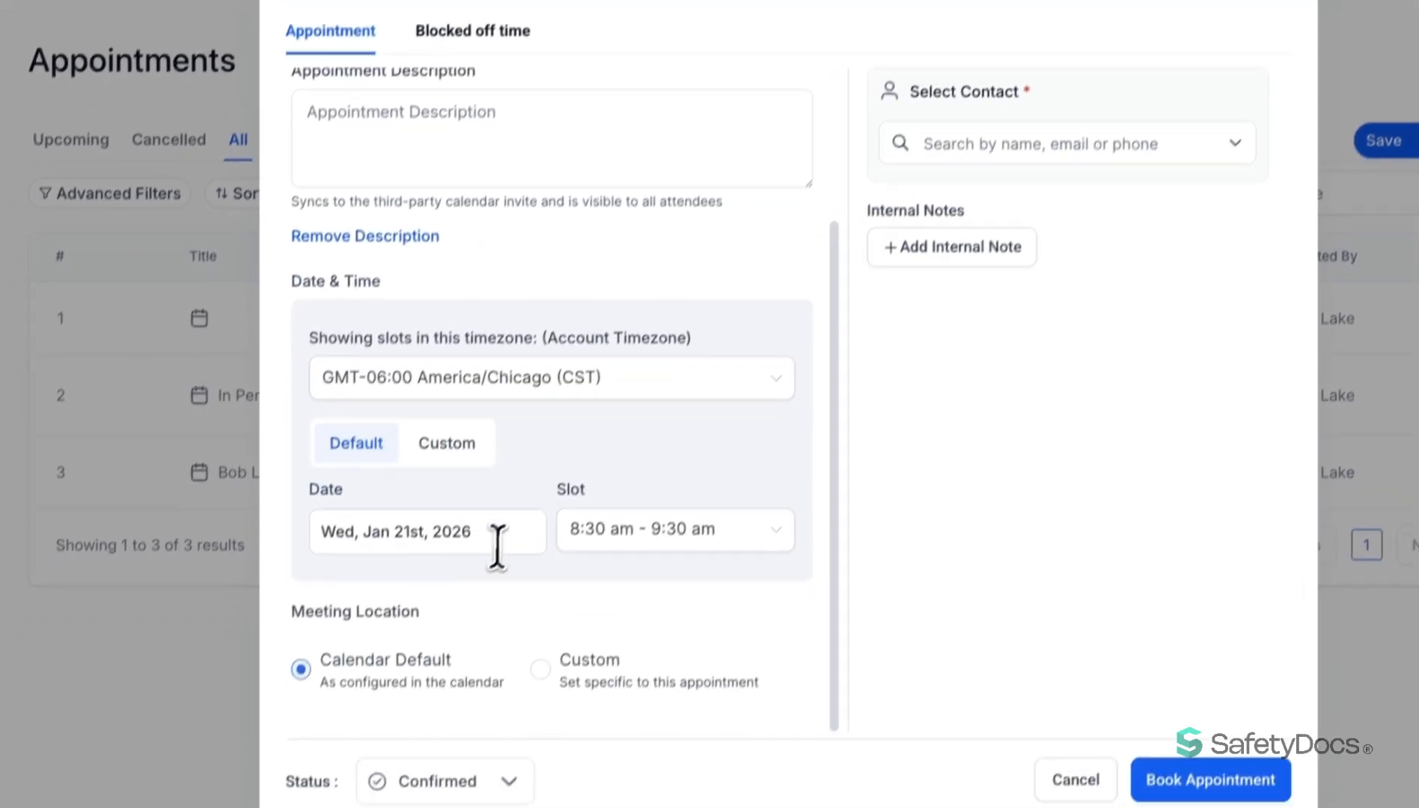
left_click(311, 590)
left_click(305, 475)
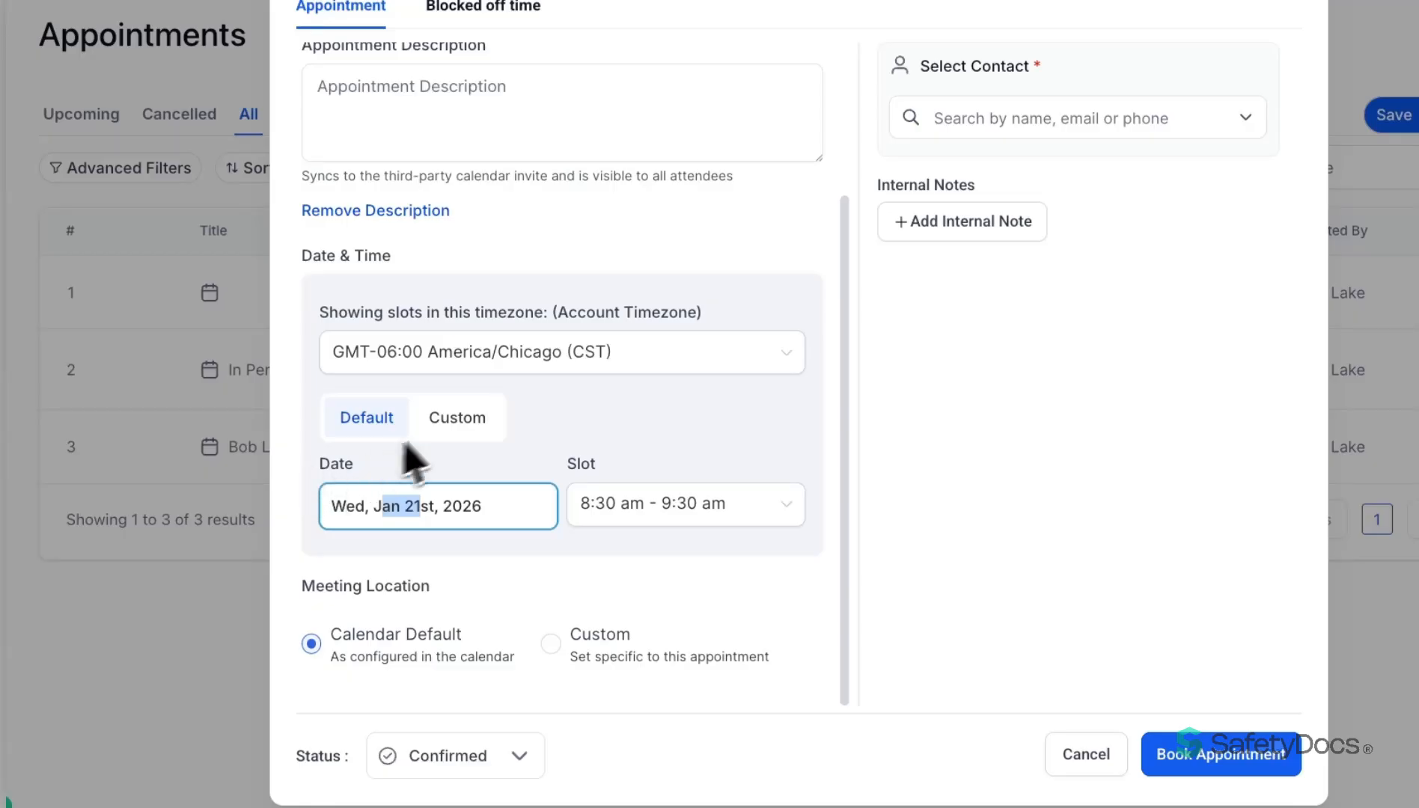
- Switch the new appointment's date and time to Custom and enable Recurring Event
left_click(455, 417)
scroll(554, 436, "down", 1)
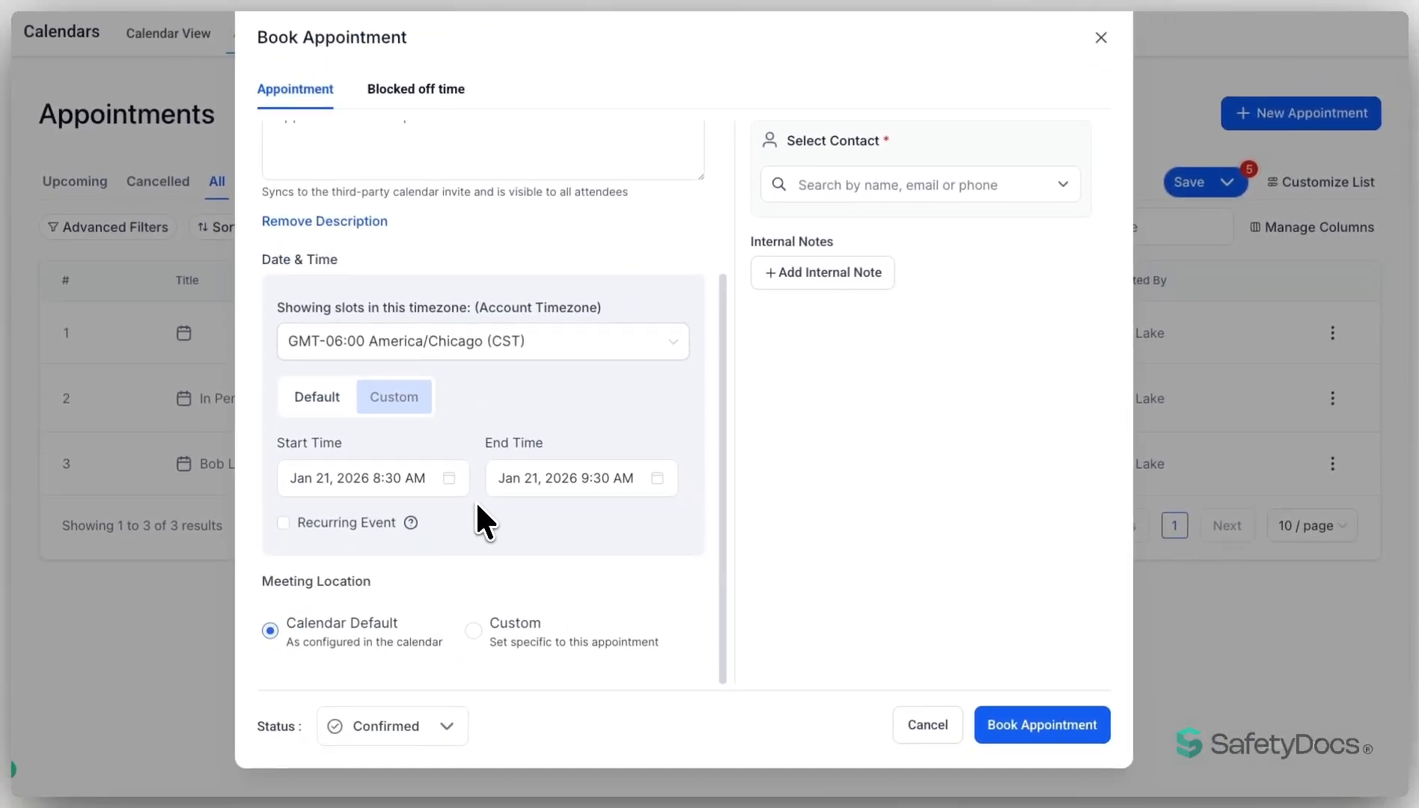
left_click(282, 523)
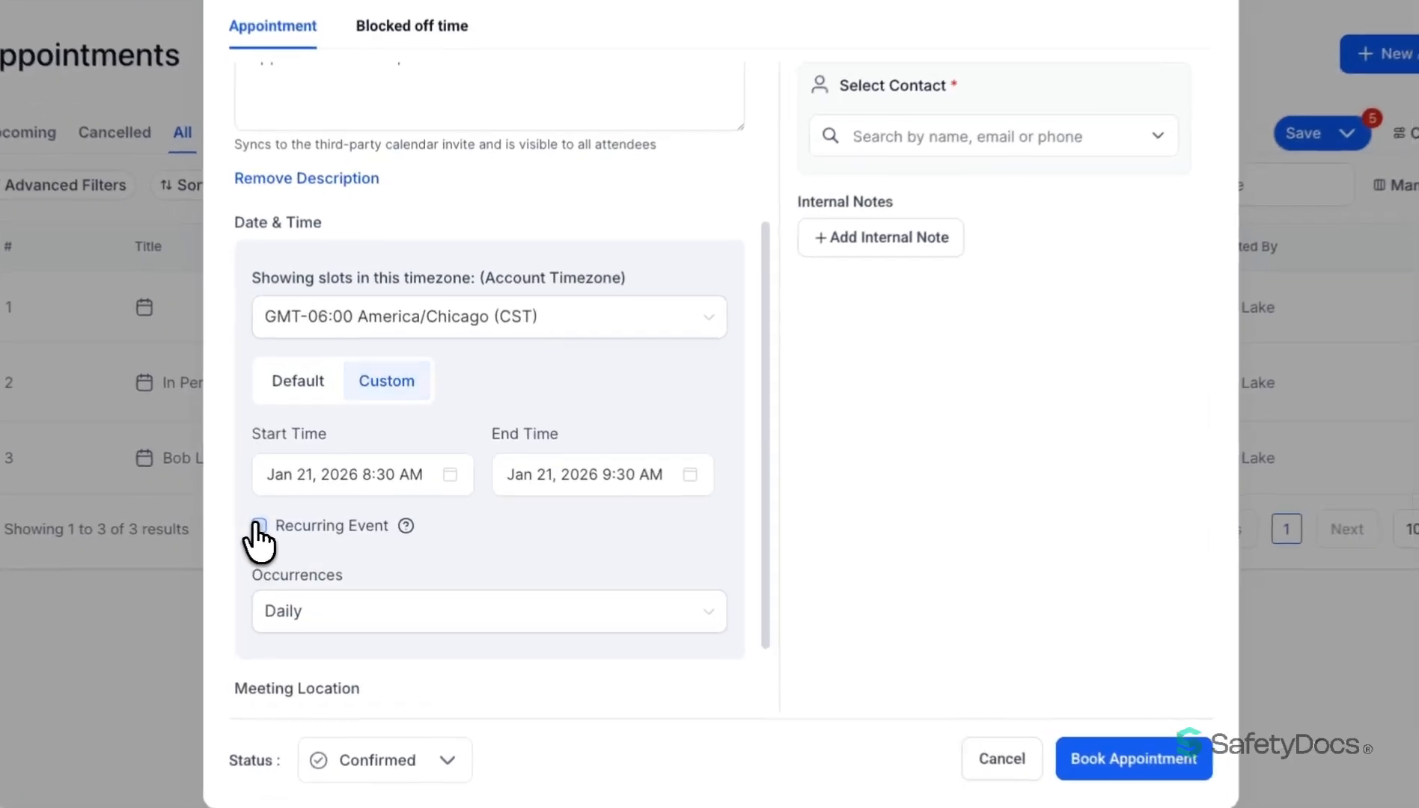
scroll(418, 552, "down", 2)
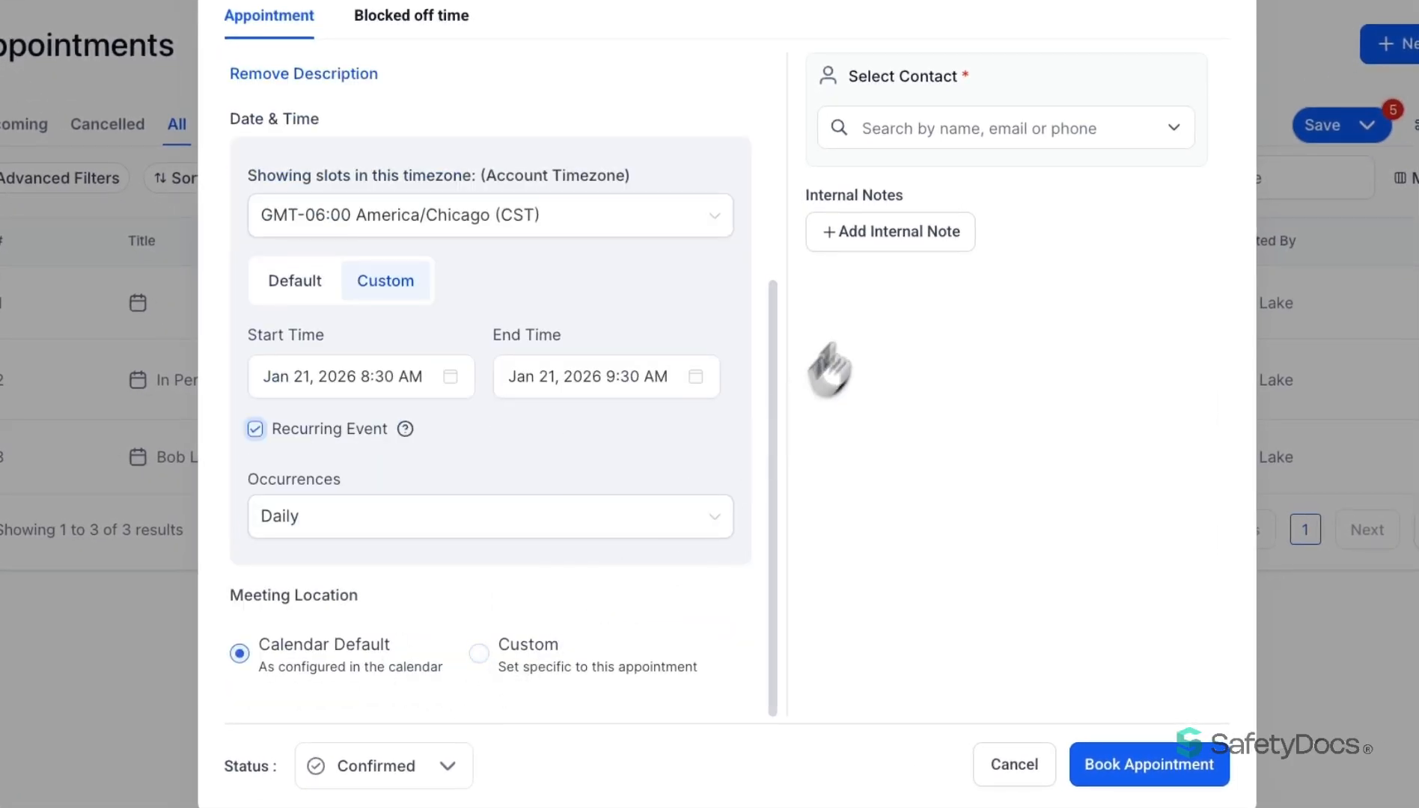
- Assign the second contact in the contact list to the new appointment and view its status options
left_click(1173, 129)
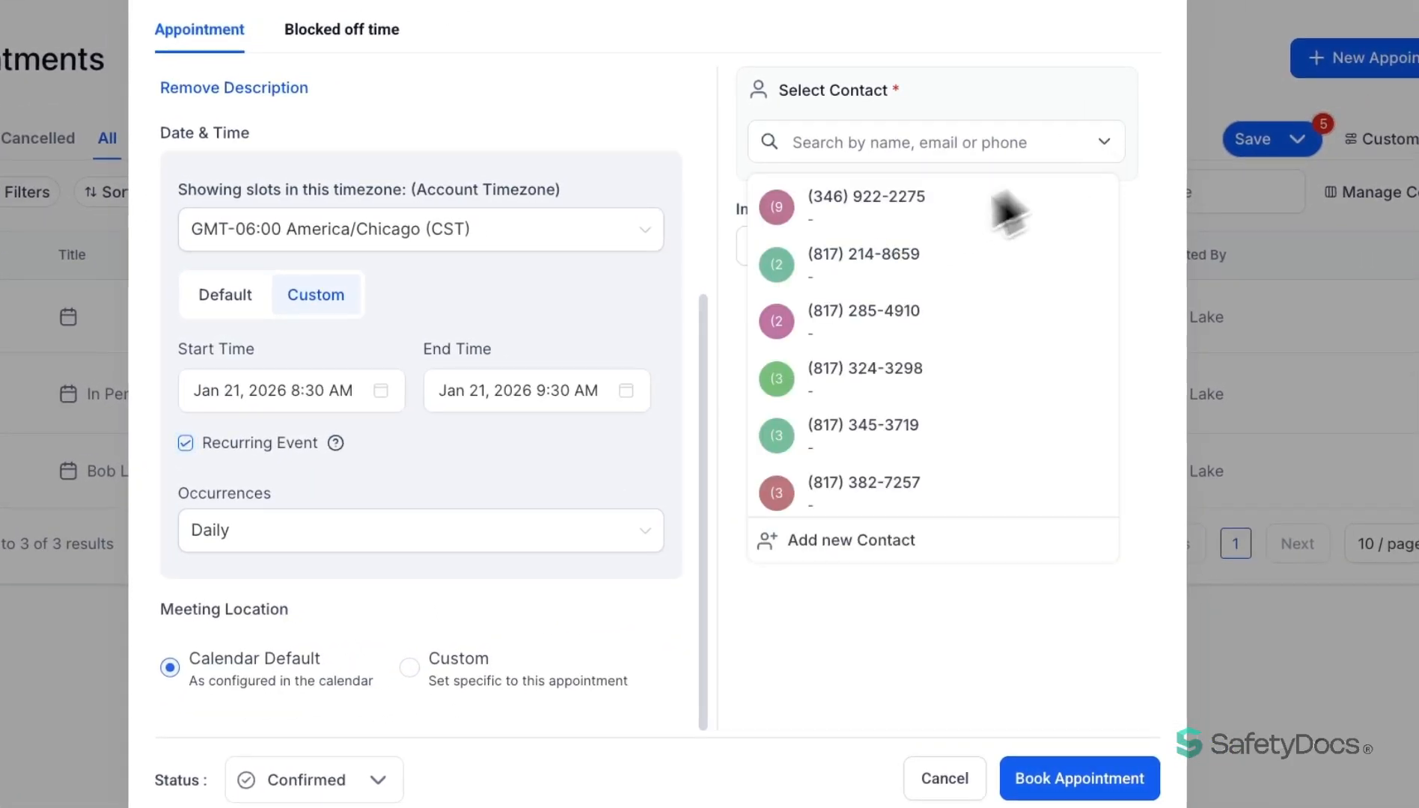
left_click(876, 262)
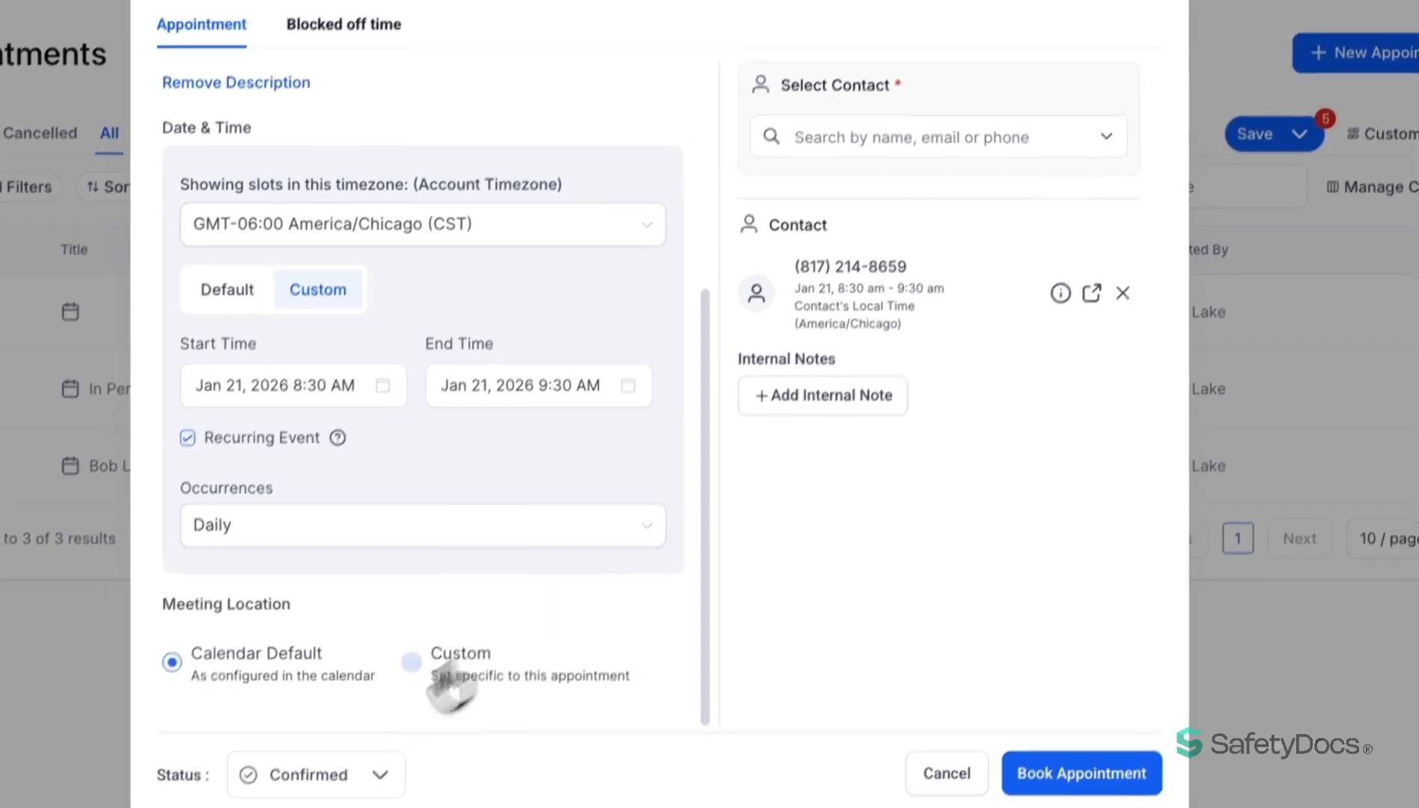
left_click(322, 786)
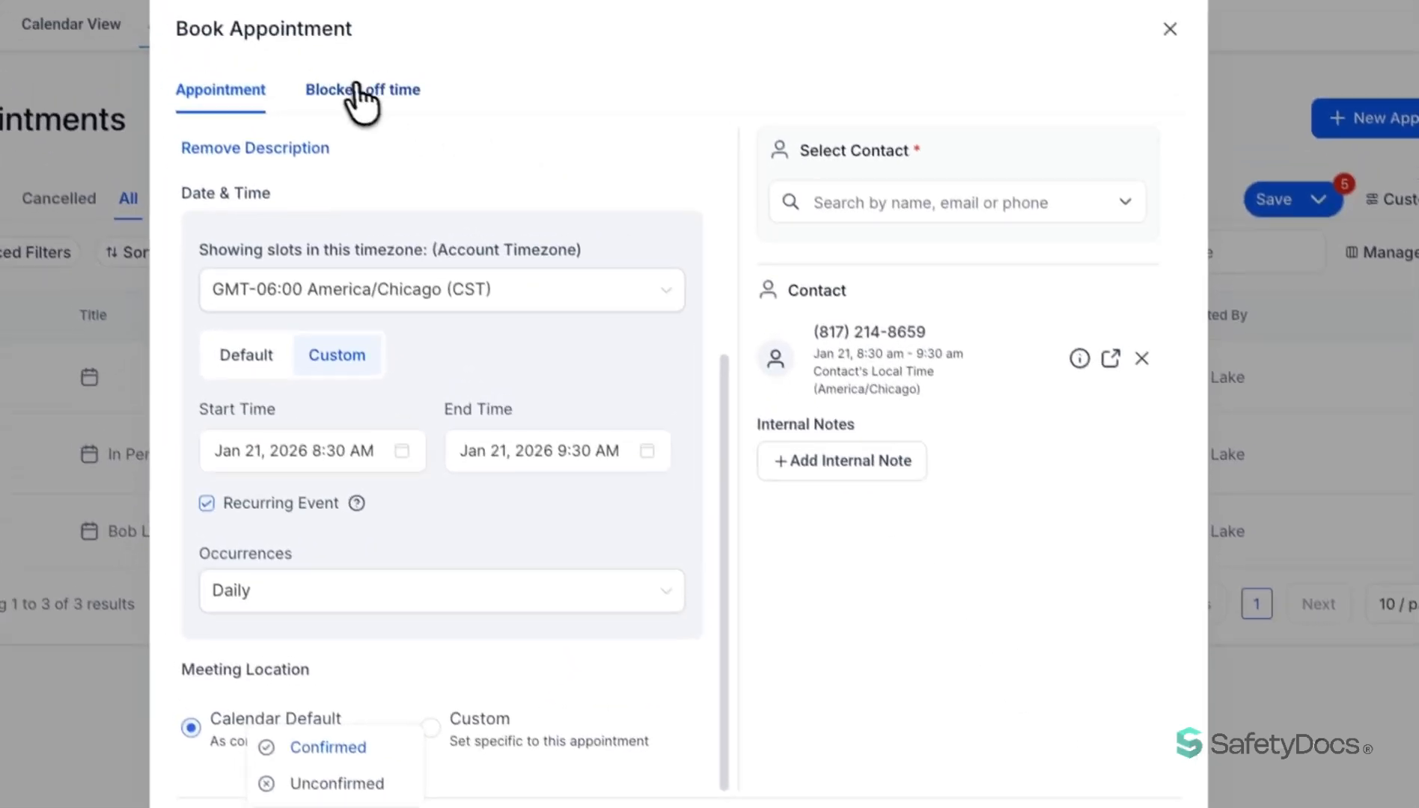
- Switch the booking form to blocked off time
left_click(298, 2)
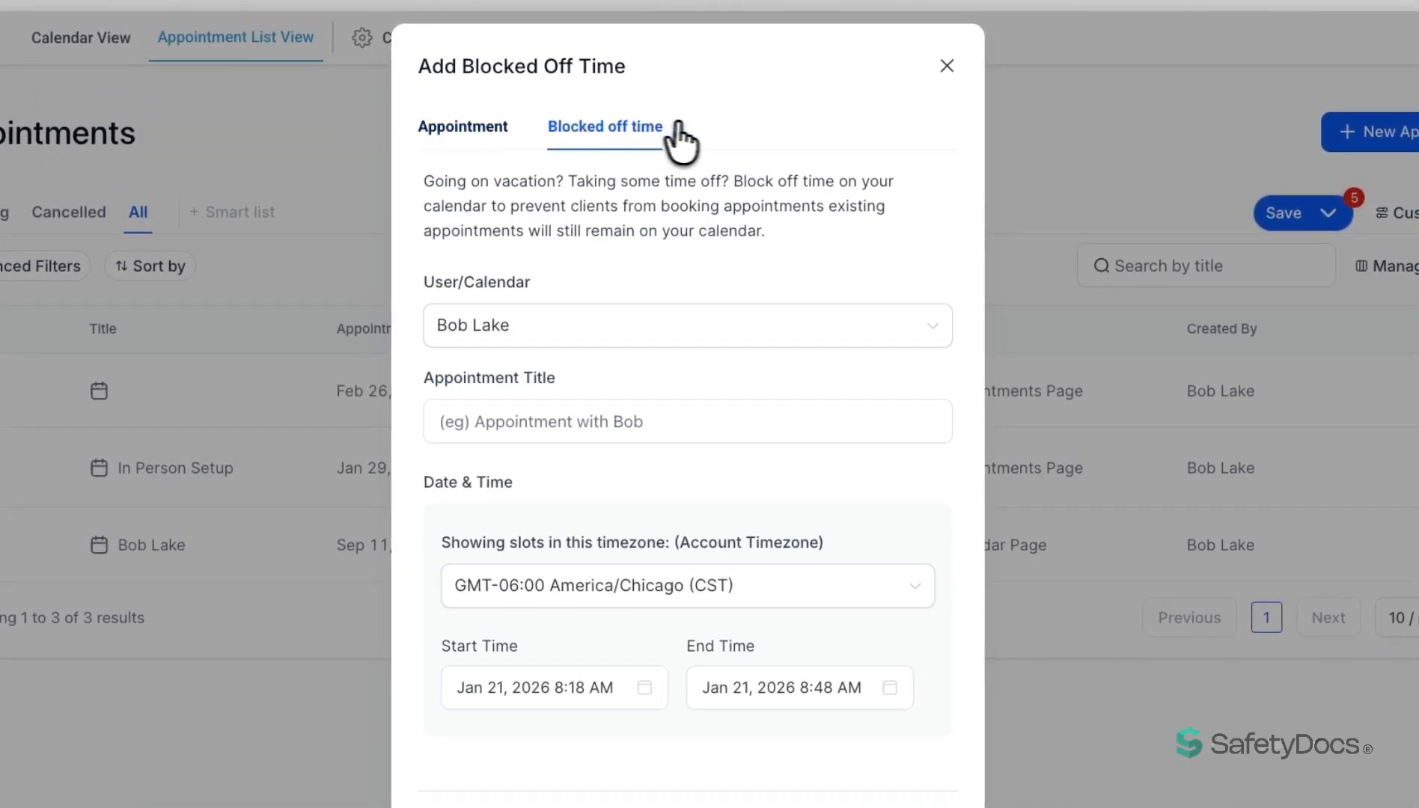